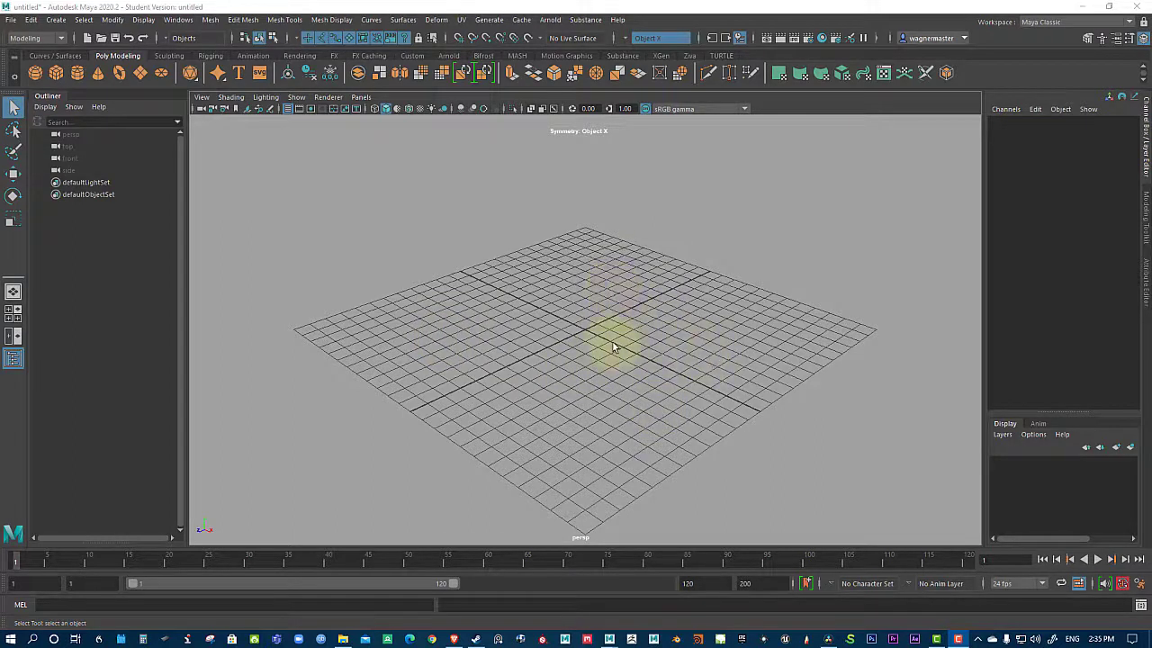
# Step: Create a polygon plane at the origin and set both its width and height subdivisions to 1
pyautogui.click(615, 289)
pyautogui.keyDown('shift'); pyautogui.moveTo(614, 289); pyautogui.dragTo(555, 271, button='right'); pyautogui.keyUp('shift')
pyautogui.keyDown('alt'); pyautogui.moveTo(532, 396); pyautogui.dragTo(572, 404); pyautogui.keyUp('alt')
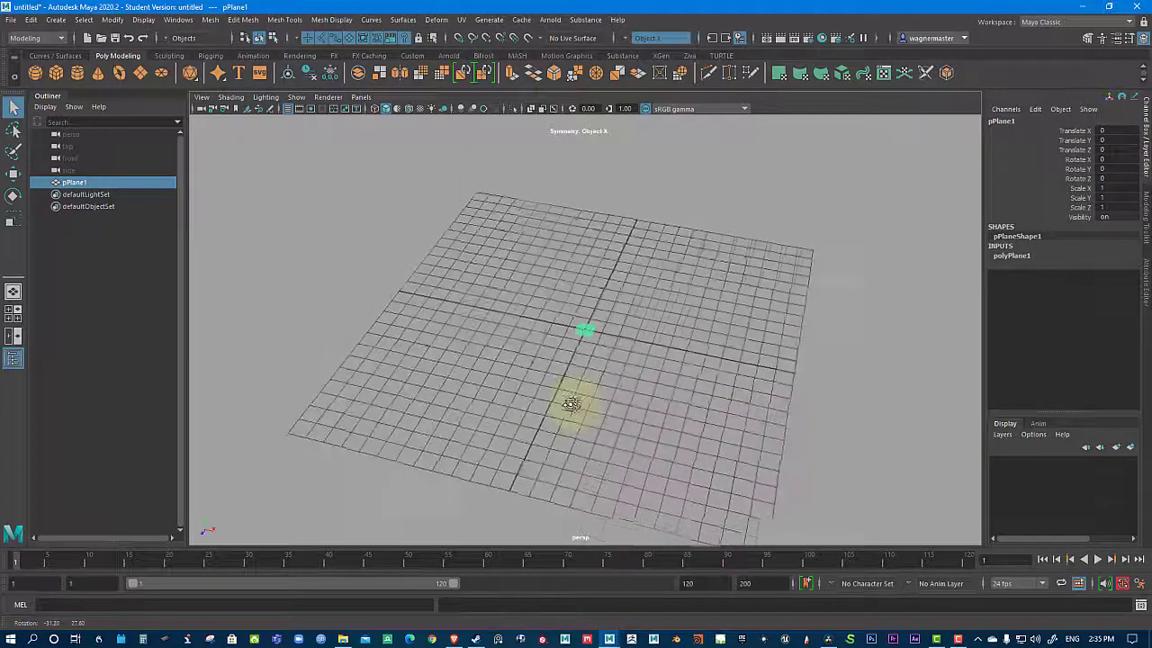
pyautogui.keyDown('alt'); pyautogui.moveTo(571, 403); pyautogui.dragTo(961, 512, button='right'); pyautogui.keyUp('alt')
pyautogui.click(1011, 256)
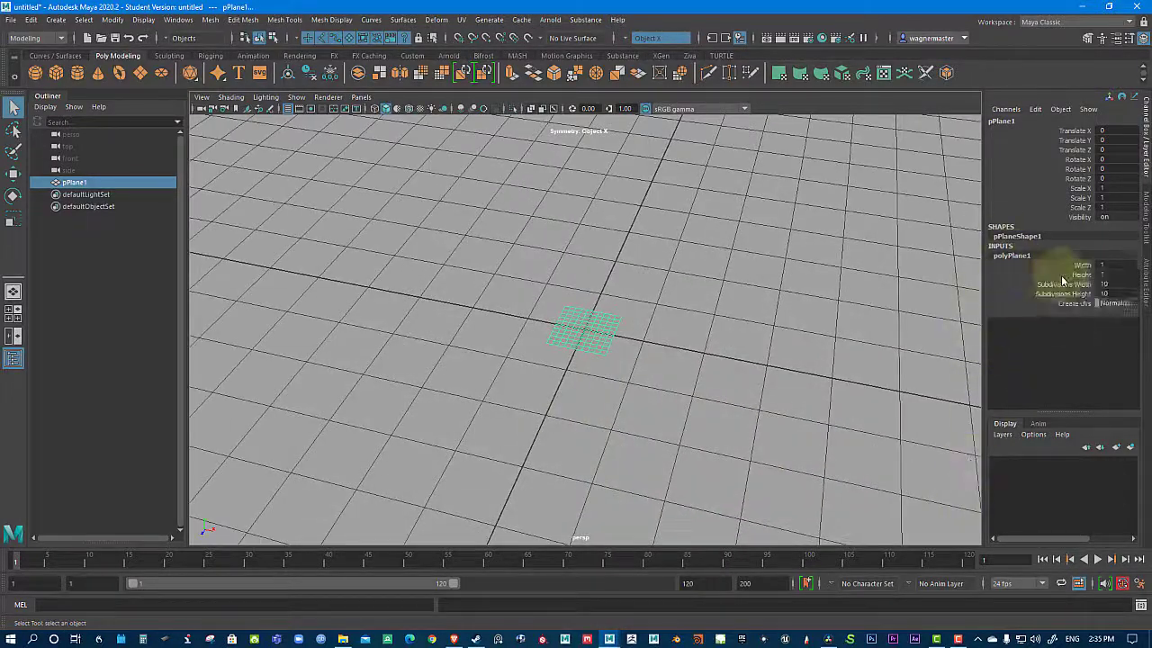
pyautogui.click(1076, 294)
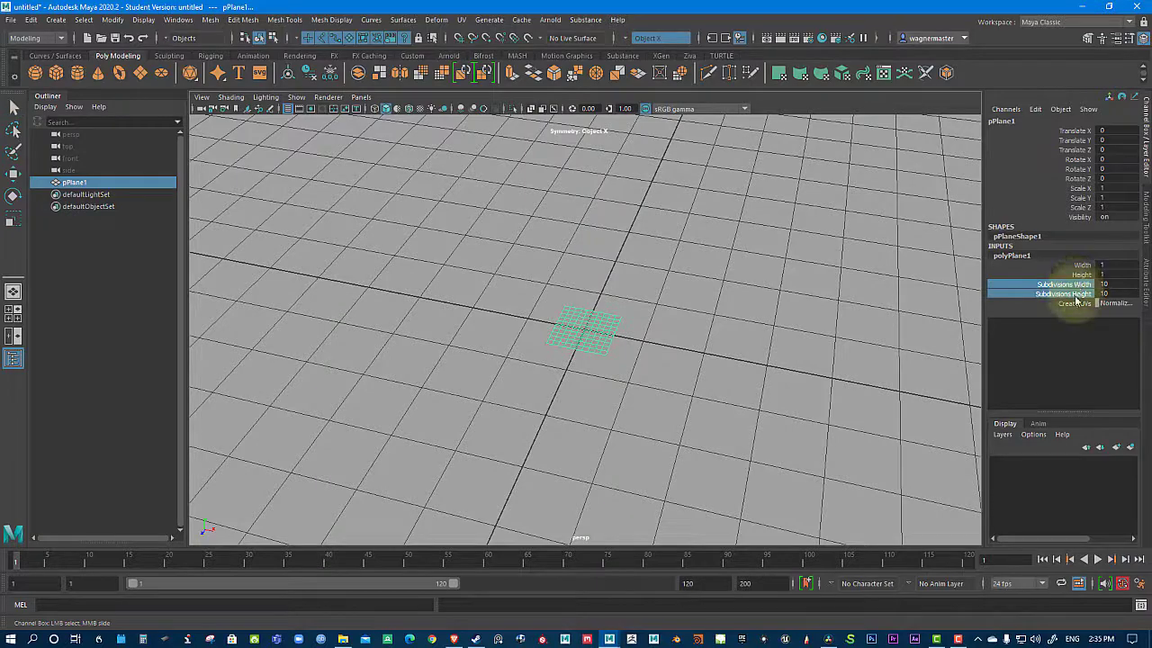
pyautogui.moveTo(810, 308); pyautogui.dragTo(686, 334, button='middle')
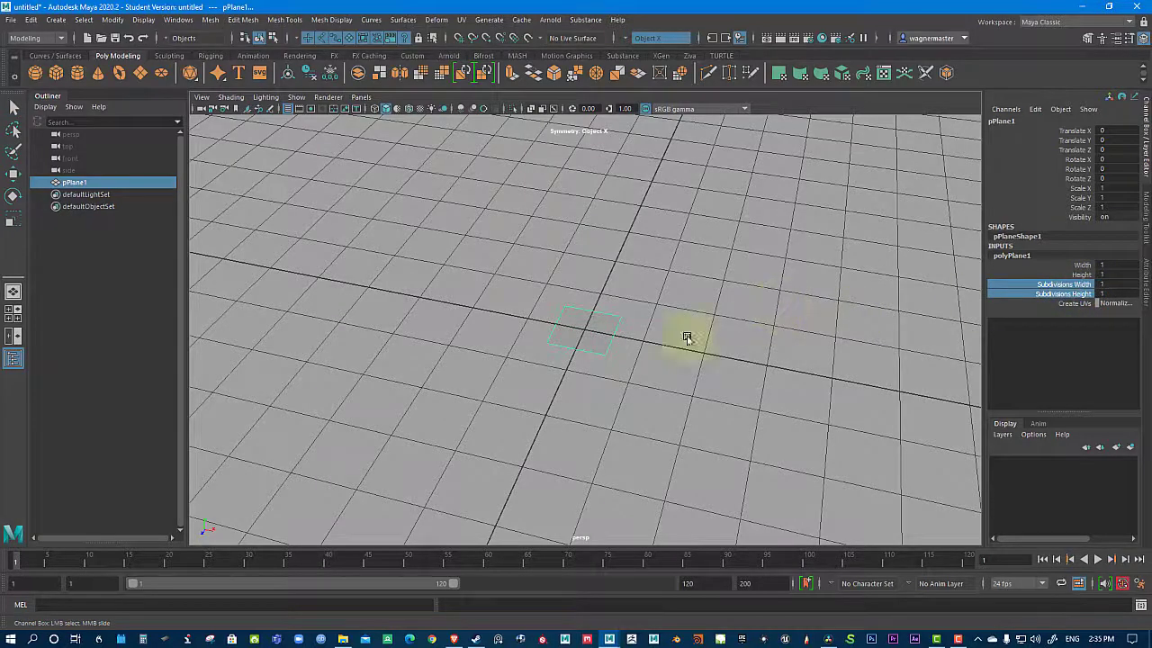
# Step: Turn on Wireframe on Shaded in the perspective view and open the shading options
pyautogui.press('q')
pyautogui.click(776, 352)
pyautogui.keyDown('alt'); pyautogui.moveTo(765, 359); pyautogui.dragTo(691, 387); pyautogui.keyUp('alt')
pyautogui.moveTo(462, 251); pyautogui.dragTo(618, 257)
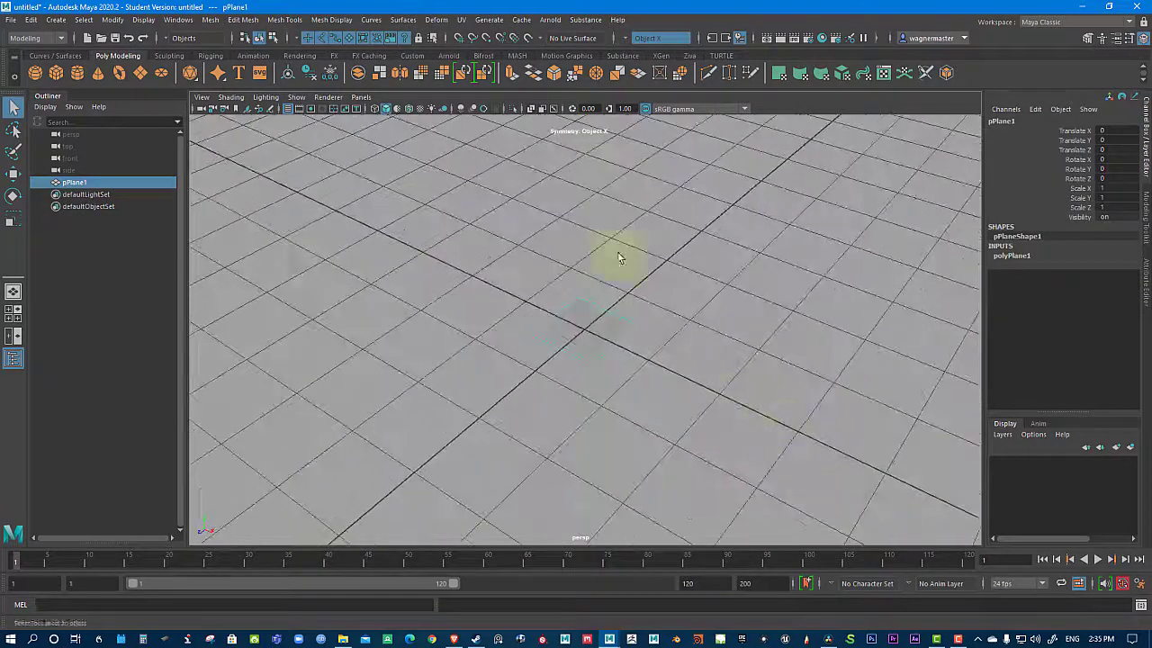
pyautogui.click(409, 112)
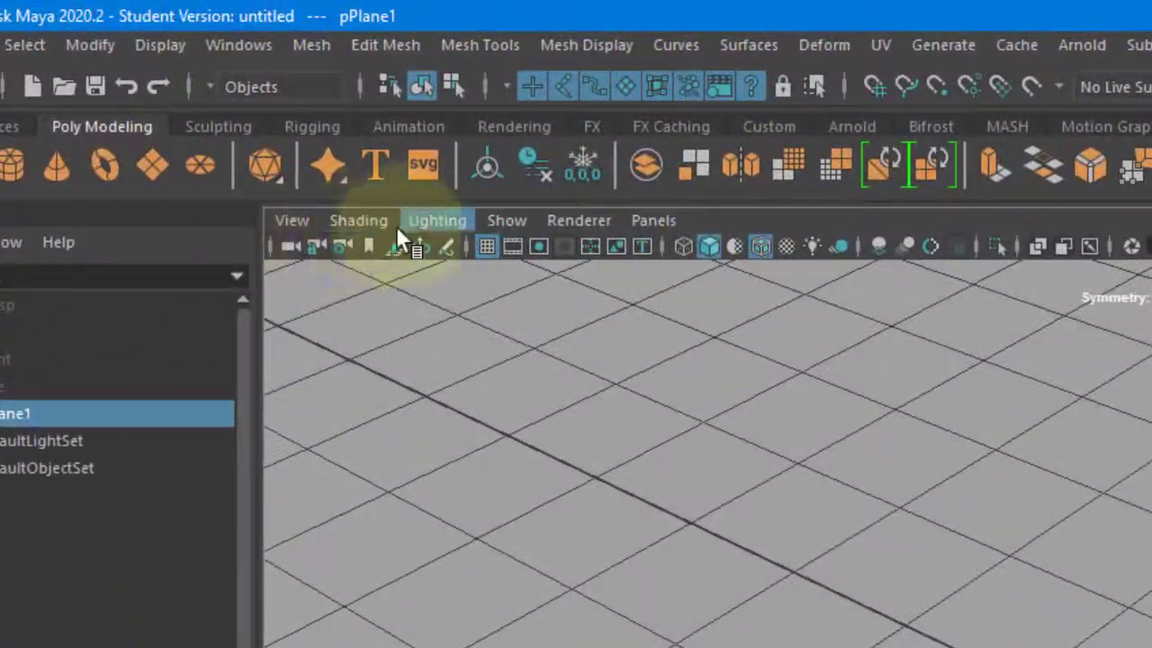
pyautogui.click(357, 220)
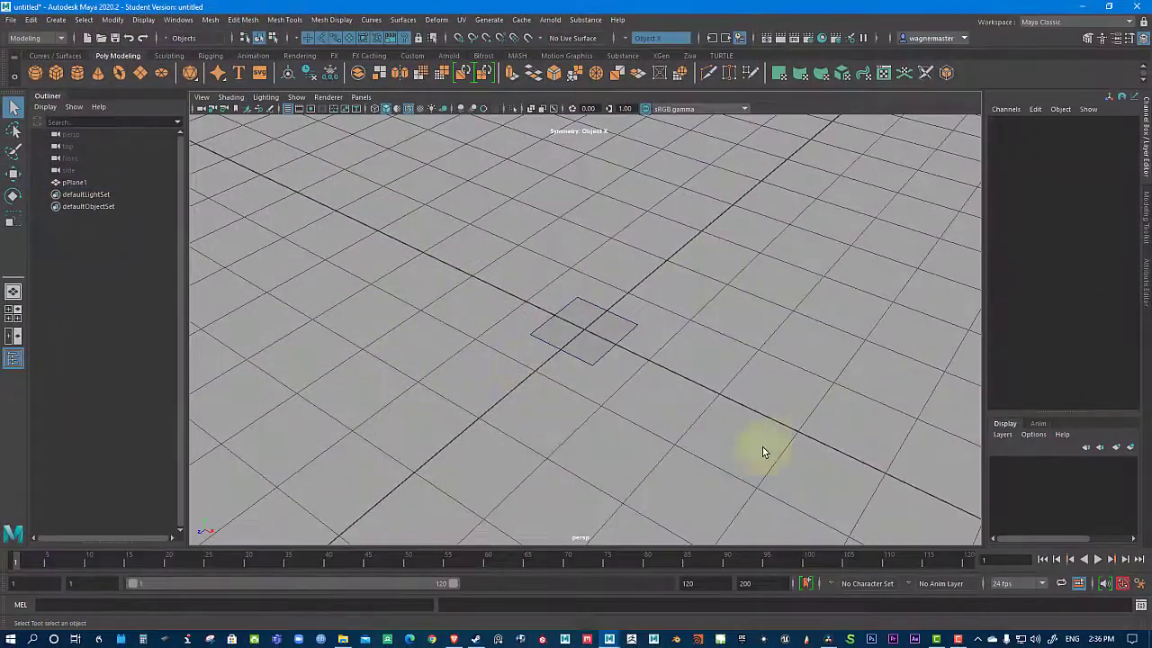
# Step: Select the plane, detach the Smooth Proxy command list and bring up the Subdiv Proxy options
pyautogui.click(584, 328)
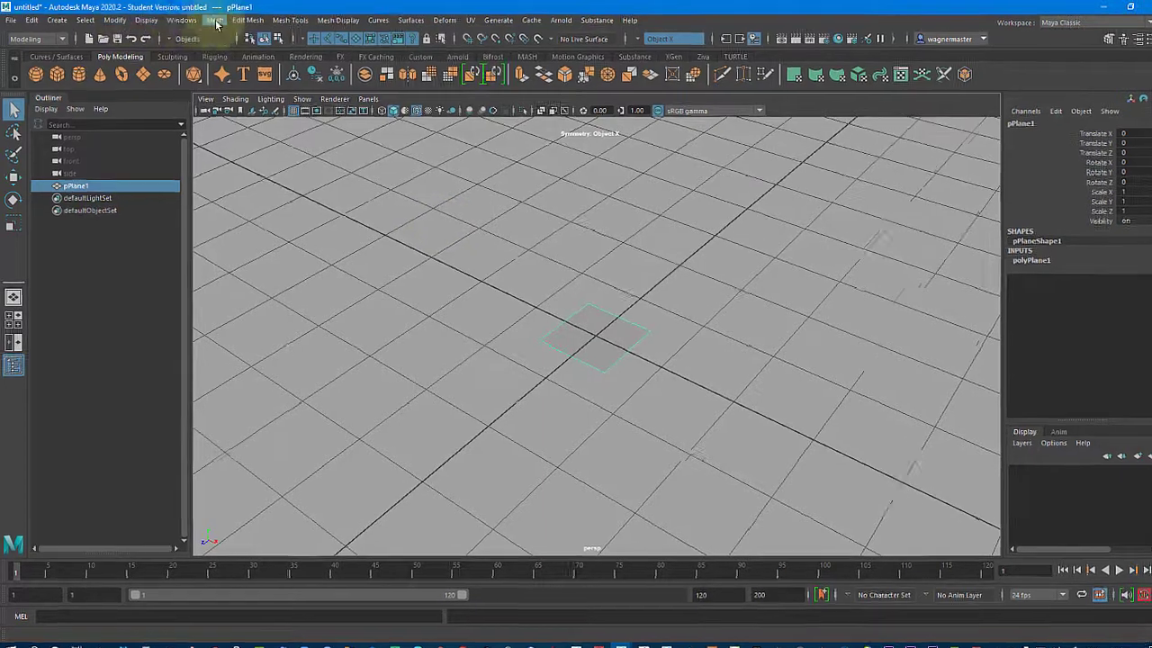
pyautogui.click(210, 20)
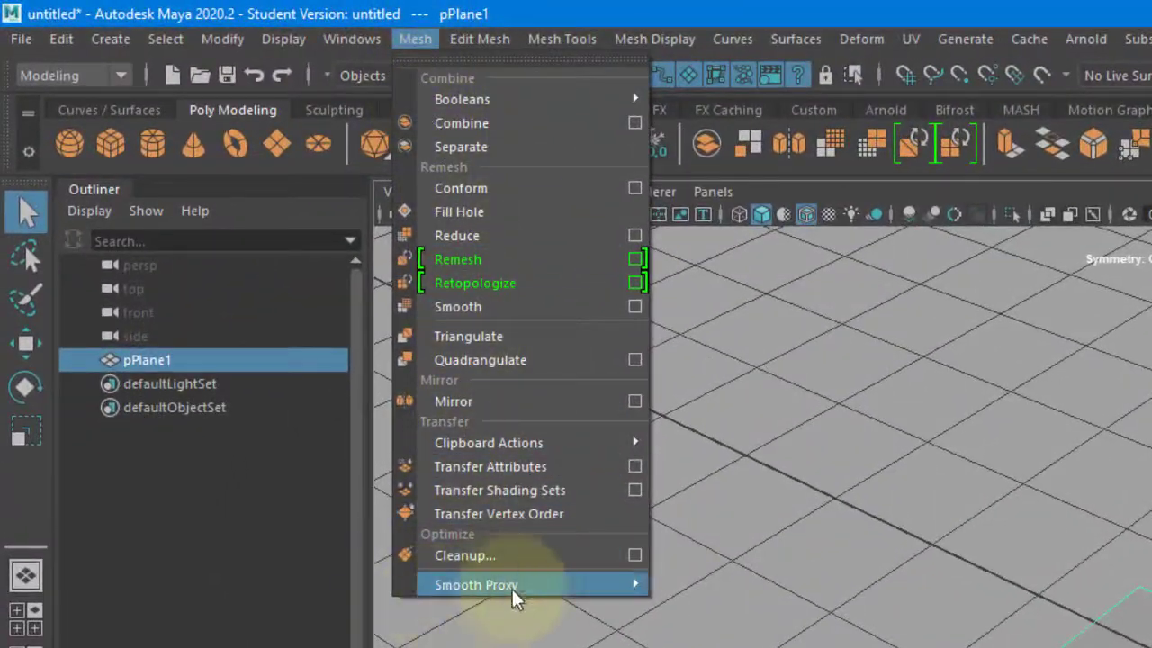
pyautogui.moveTo(517, 587)
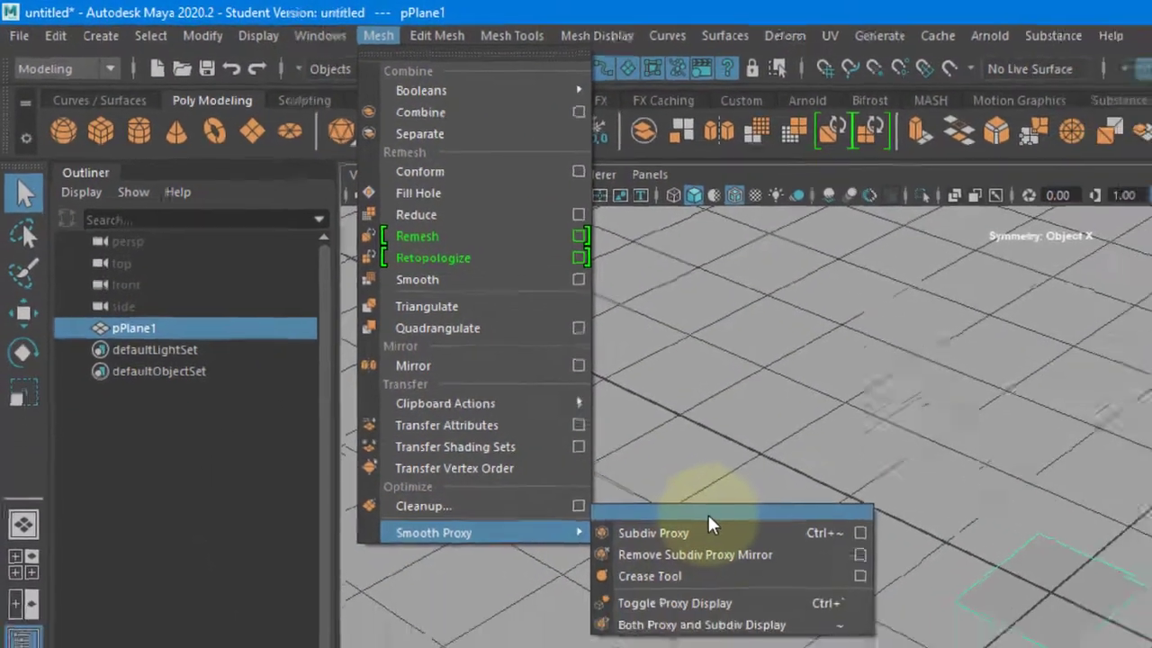
pyautogui.click(779, 563)
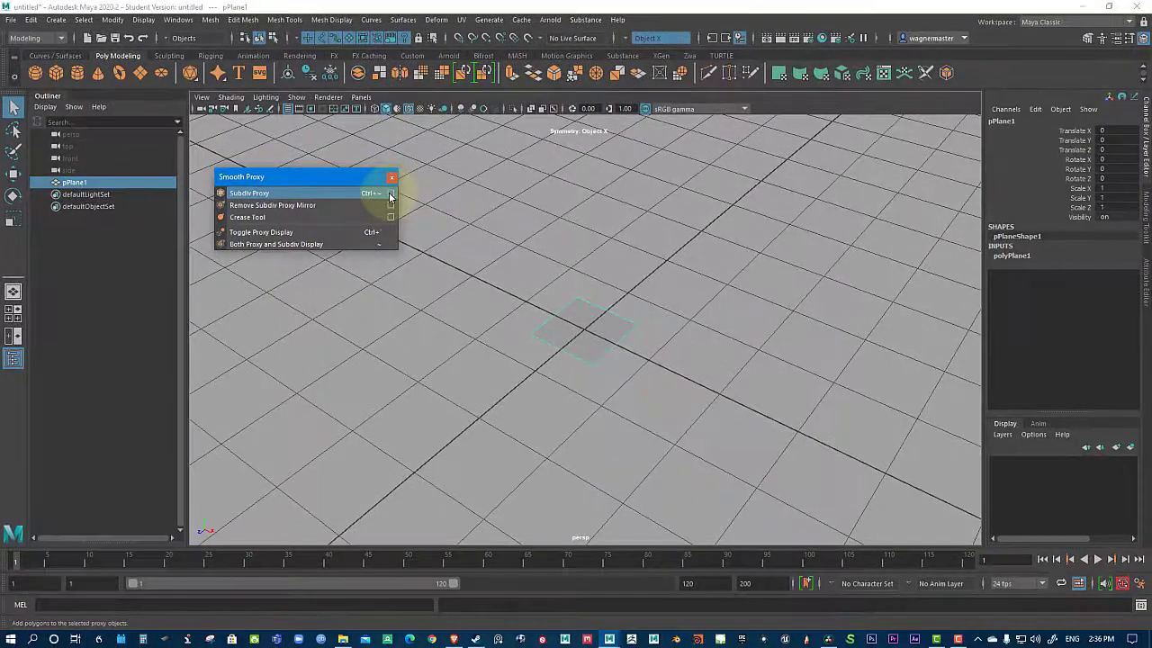
pyautogui.moveTo(1150, 88); pyautogui.dragTo(859, 108)
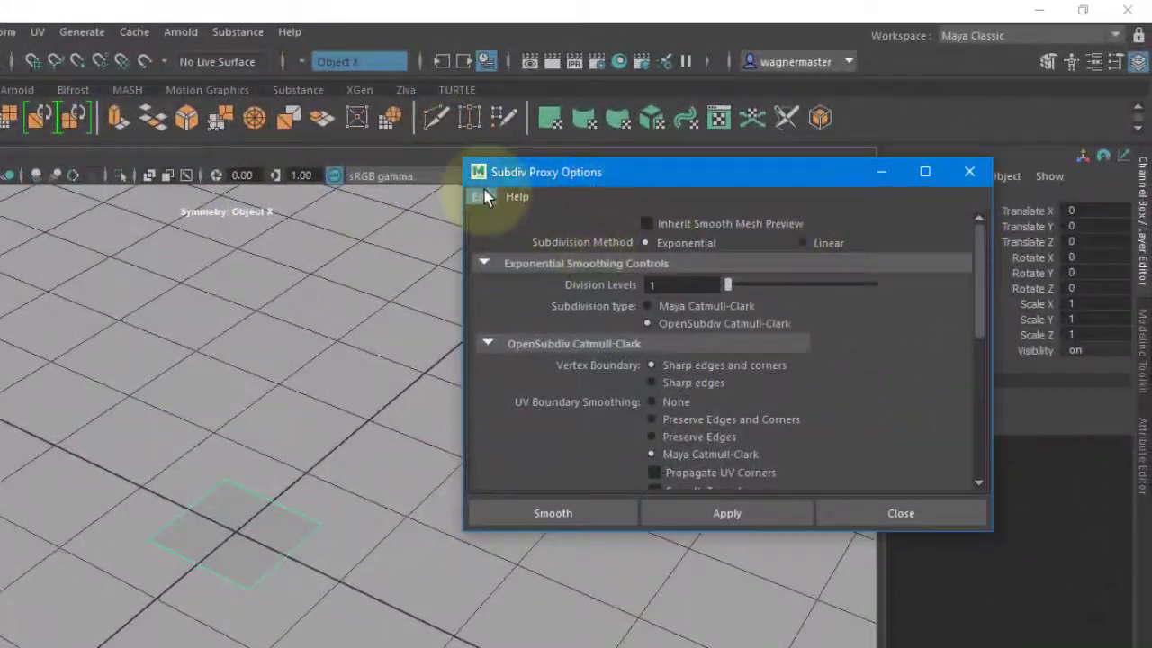
# Step: Reset the Subdiv Proxy settings and apply it to the plane with the Exponential method and 1 division level
pyautogui.click(481, 196)
pyautogui.click(504, 235)
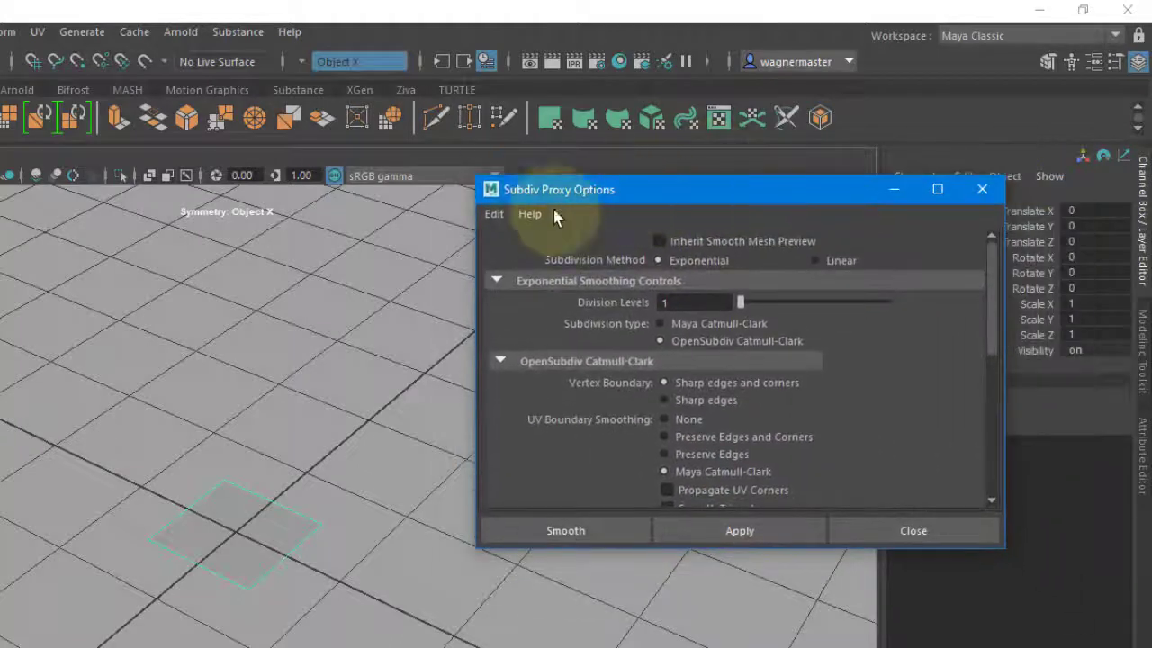
pyautogui.click(494, 214)
pyautogui.click(538, 254)
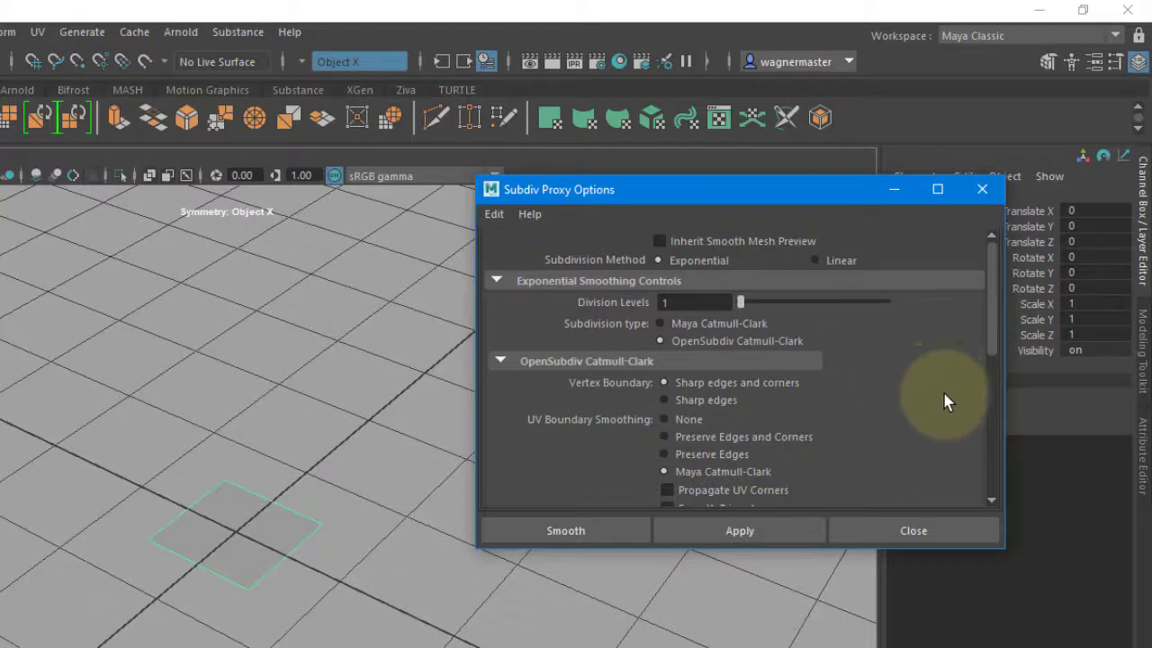
pyautogui.scroll(-2, 943, 403)
pyautogui.scroll(-6, 945, 412)
pyautogui.scroll(8, 940, 409)
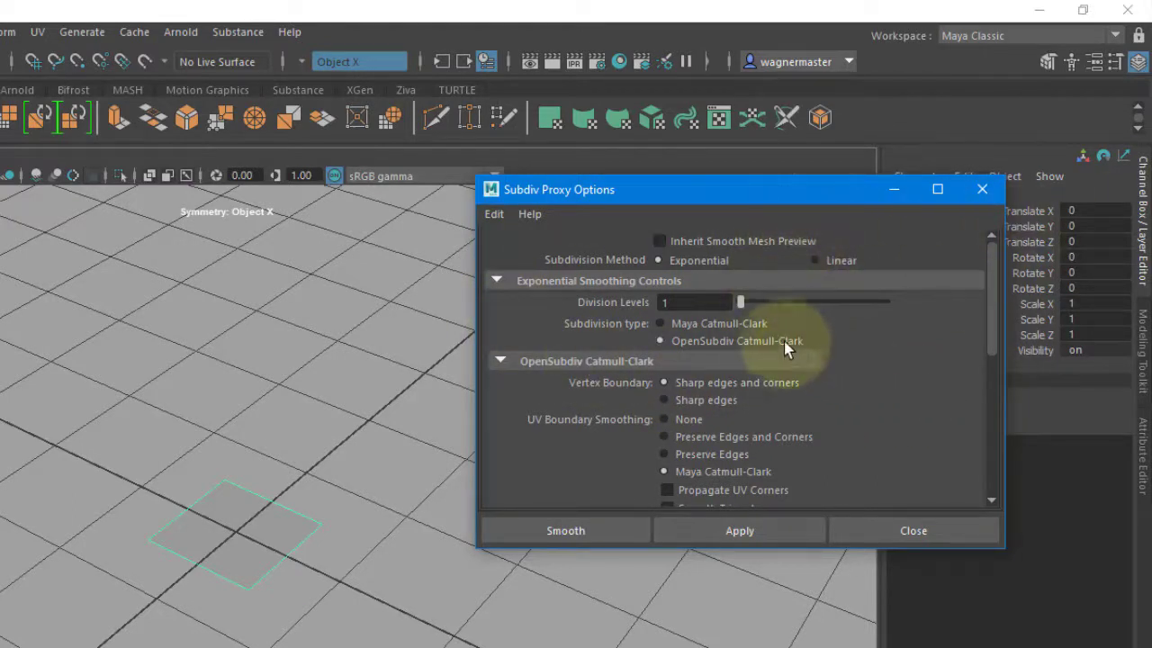
pyautogui.click(753, 527)
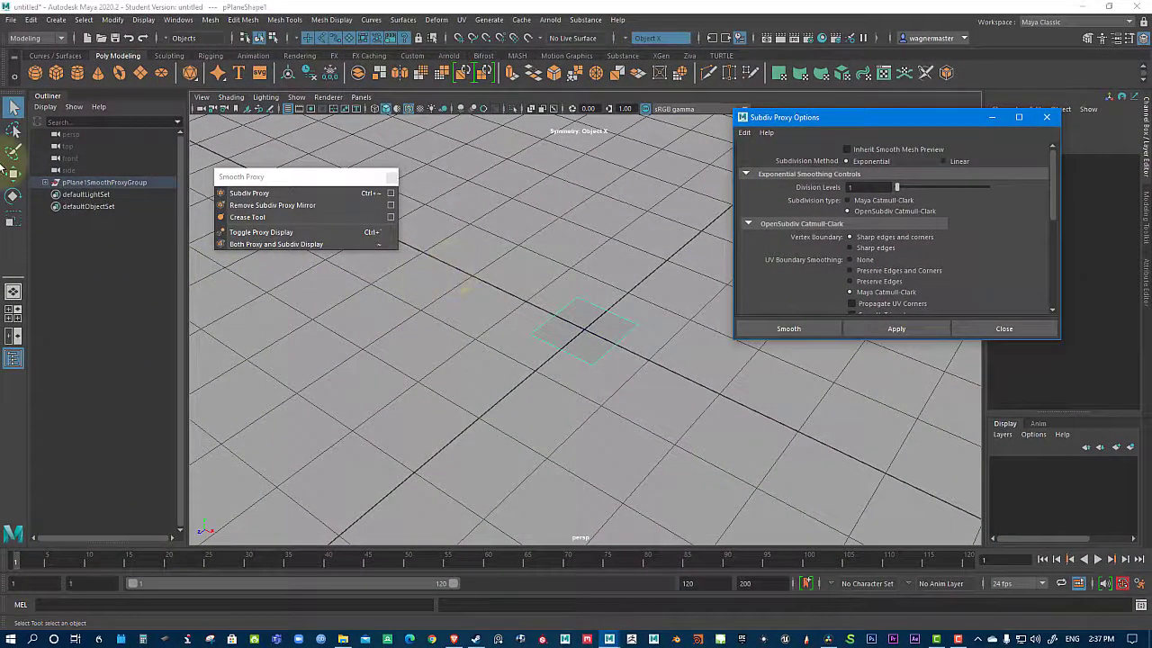
# Step: Expand the smooth proxy group, compare its two planes and put the proxy plane pPlane1 into edge selection mode
pyautogui.click(44, 183)
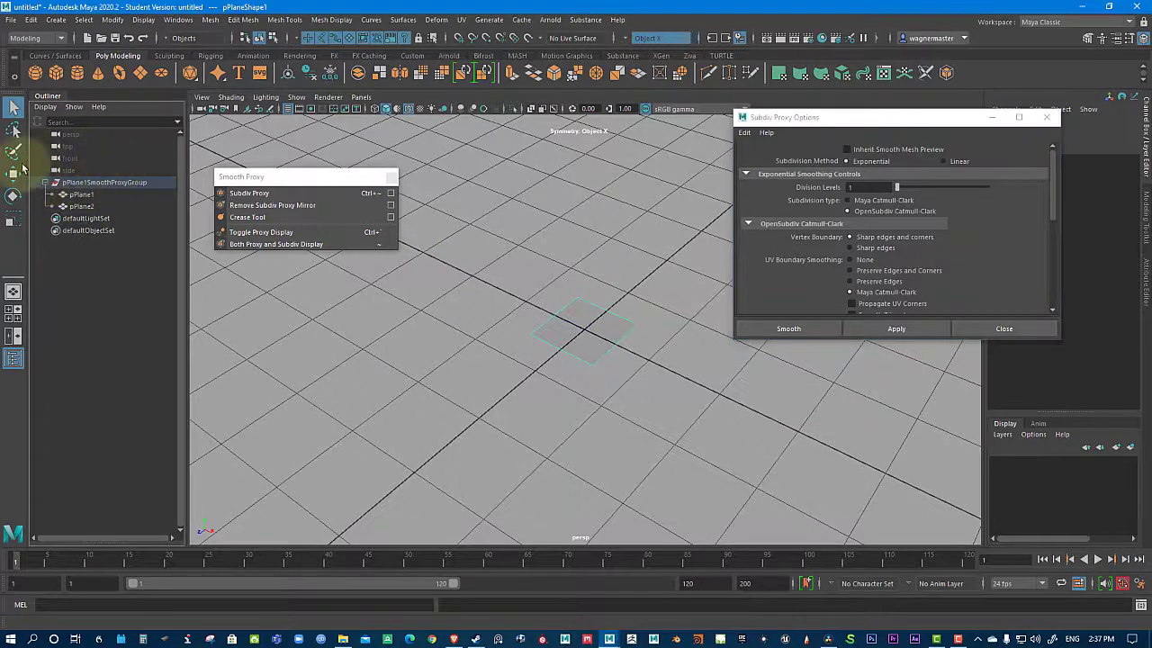
pyautogui.click(88, 195)
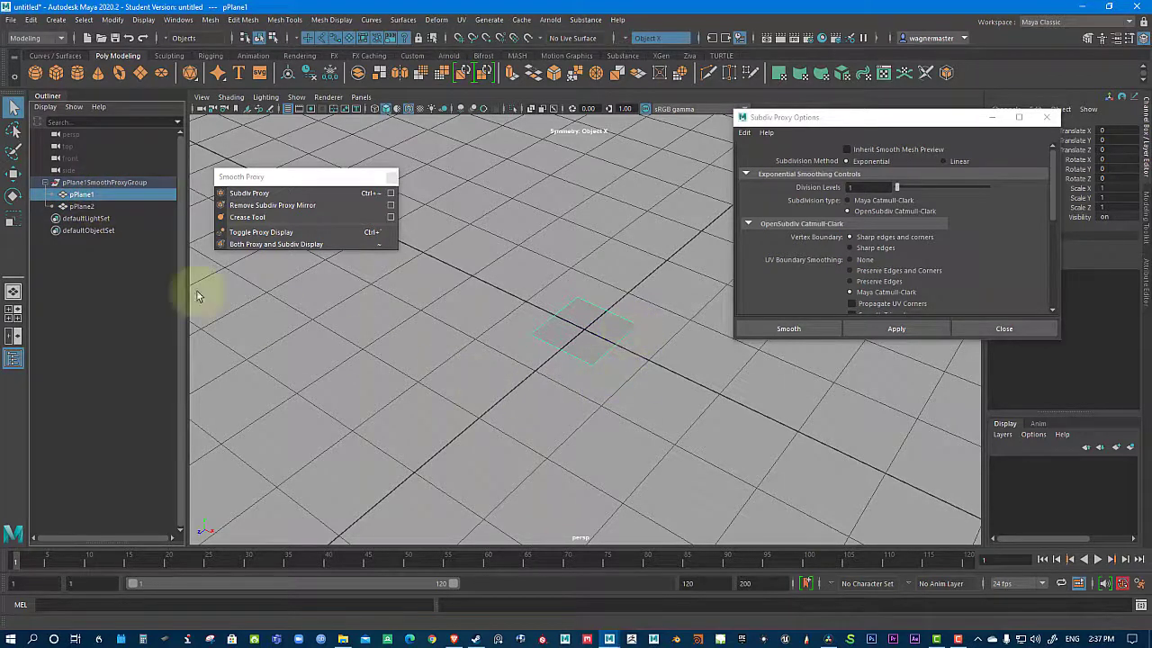
pyautogui.click(81, 207)
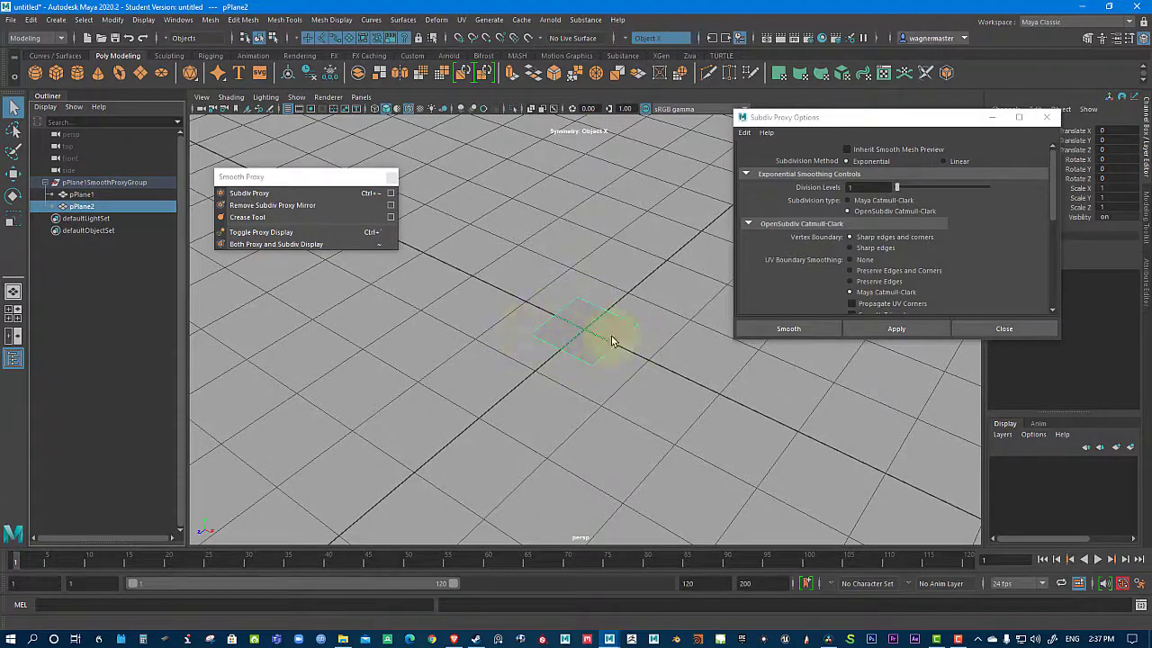
pyautogui.keyDown('alt'); pyautogui.moveTo(713, 359); pyautogui.dragTo(735, 422); pyautogui.keyUp('alt')
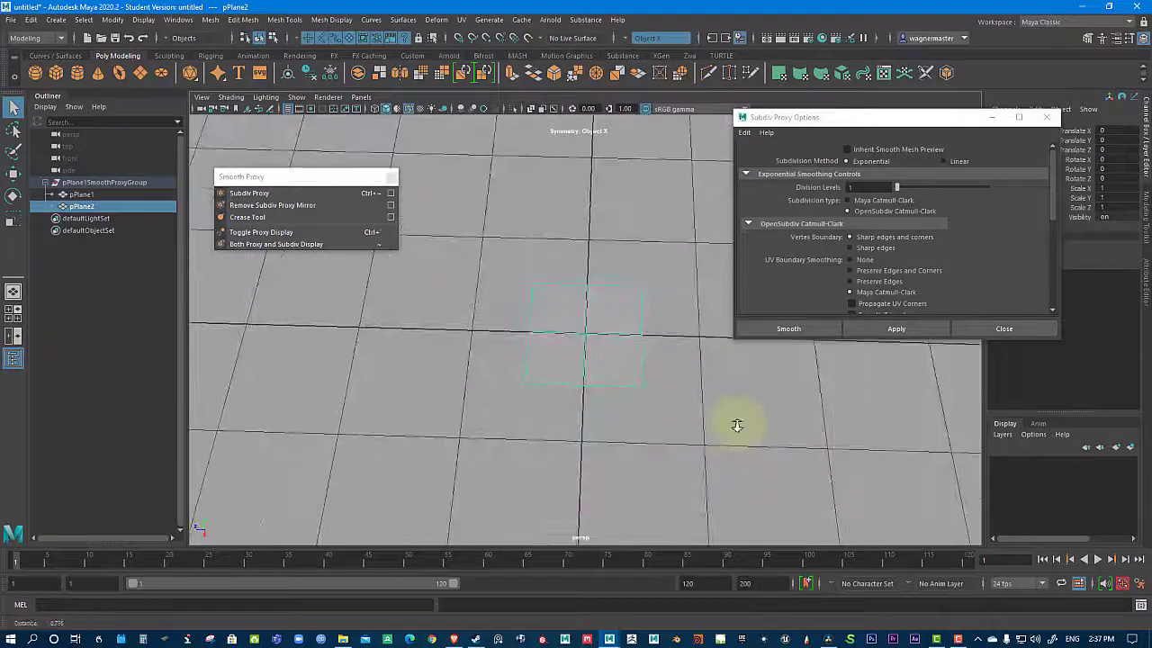
pyautogui.click(117, 194)
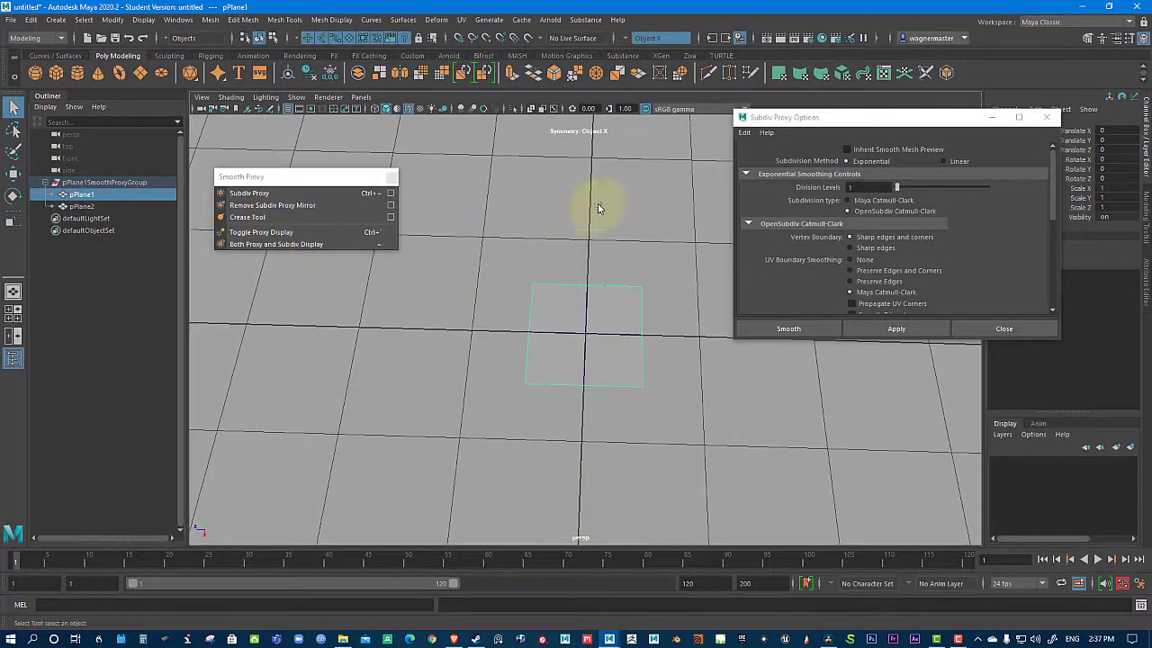
pyautogui.moveTo(599, 204); pyautogui.dragTo(604, 166, button='right')
# Step: Try to extrude one edge of the proxy plane upward with the Move tool, then undo it
pyautogui.click(646, 326)
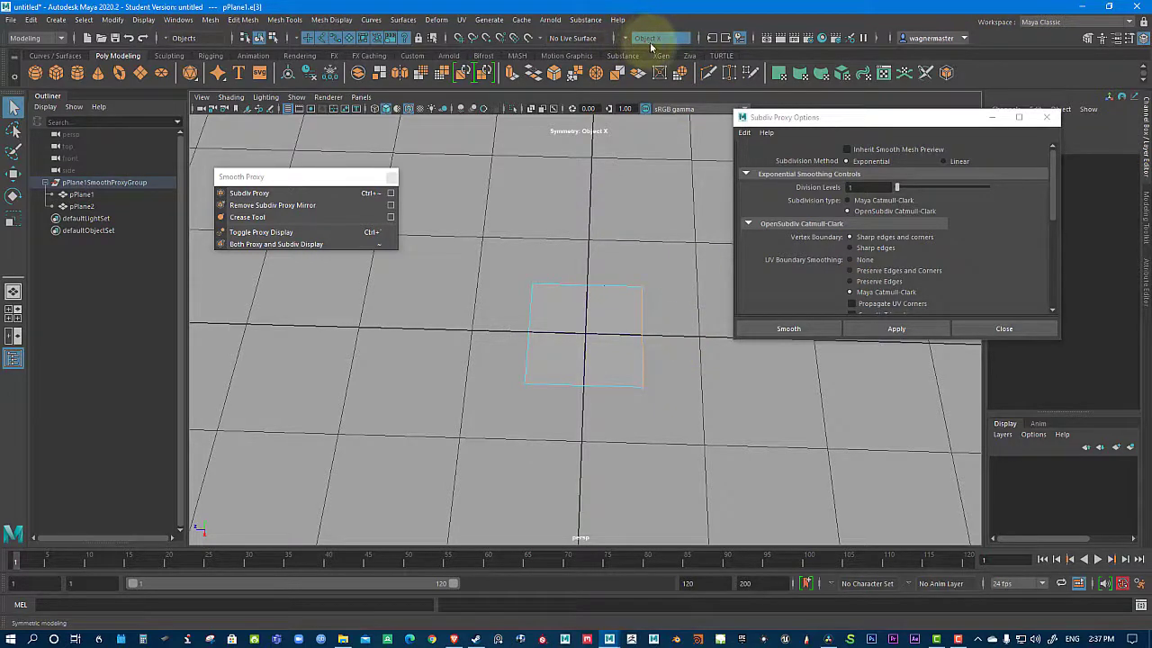
pyautogui.moveTo(667, 249)
pyautogui.keyDown('alt'); pyautogui.mouseDown()
pyautogui.moveTo(681, 225)
pyautogui.moveTo(672, 239)
pyautogui.mouseUp(); pyautogui.keyUp('alt')
pyautogui.press('w')
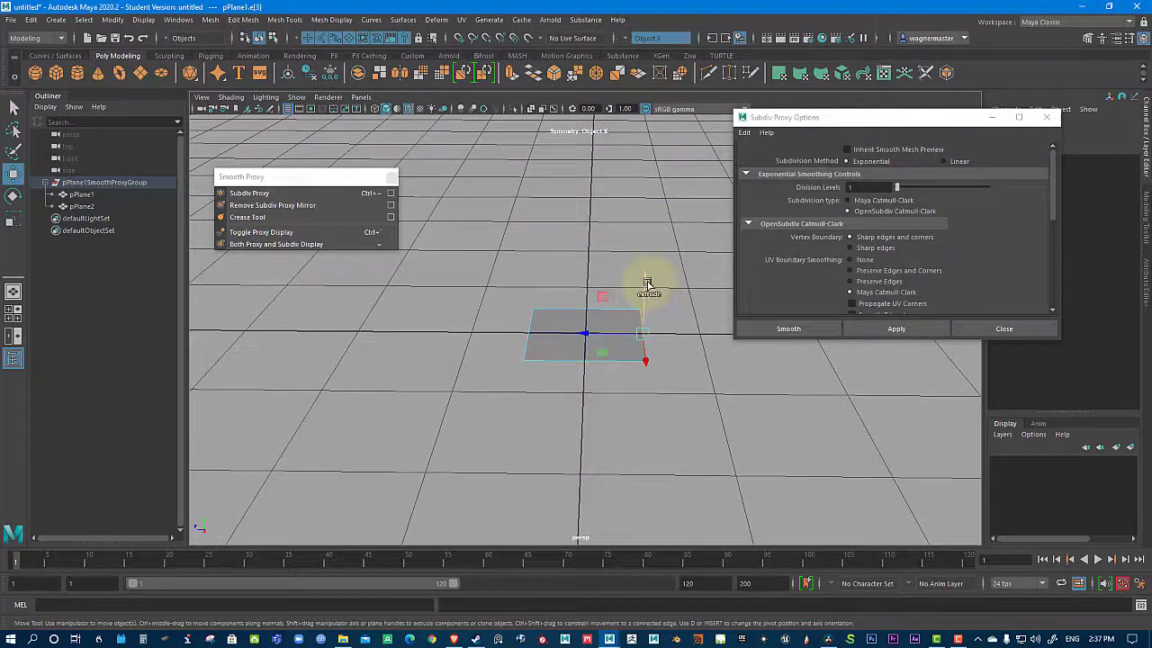
pyautogui.keyDown('shift'); pyautogui.moveTo(647, 284); pyautogui.dragTo(648, 245); pyautogui.keyUp('shift')
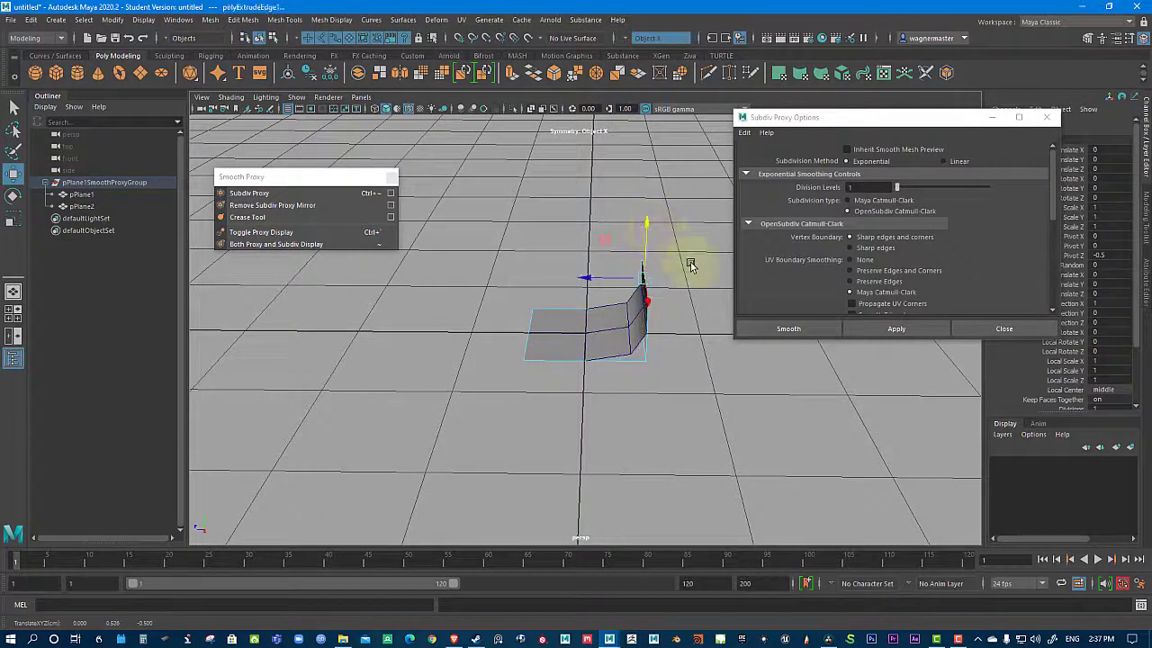
pyautogui.hotkey('ctrl', 'z')
# Step: Form two mirrored arches by extruding the proxy plane's opposite X-side edges symmetrically up, outward and down
pyautogui.keyDown('alt'); pyautogui.moveTo(681, 314); pyautogui.dragTo(698, 373); pyautogui.keyUp('alt')
pyautogui.keyDown('shift'); pyautogui.moveTo(641, 279); pyautogui.dragTo(646, 261); pyautogui.keyUp('shift')
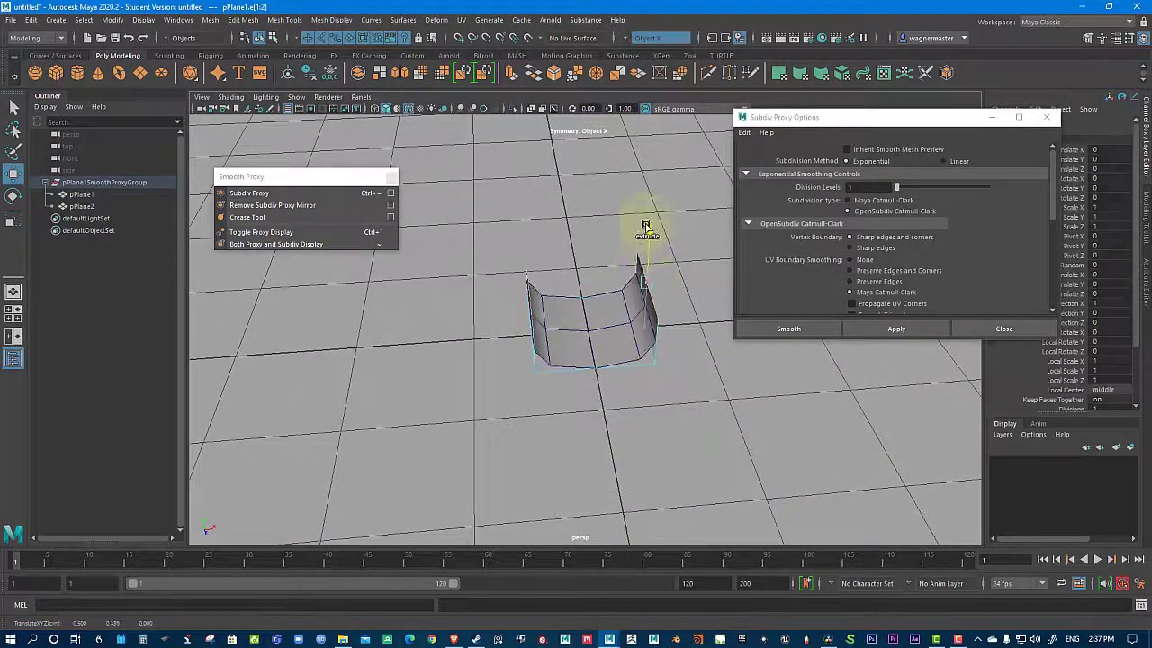
pyautogui.keyDown('alt'); pyautogui.moveTo(695, 349); pyautogui.dragTo(642, 412); pyautogui.keyUp('alt')
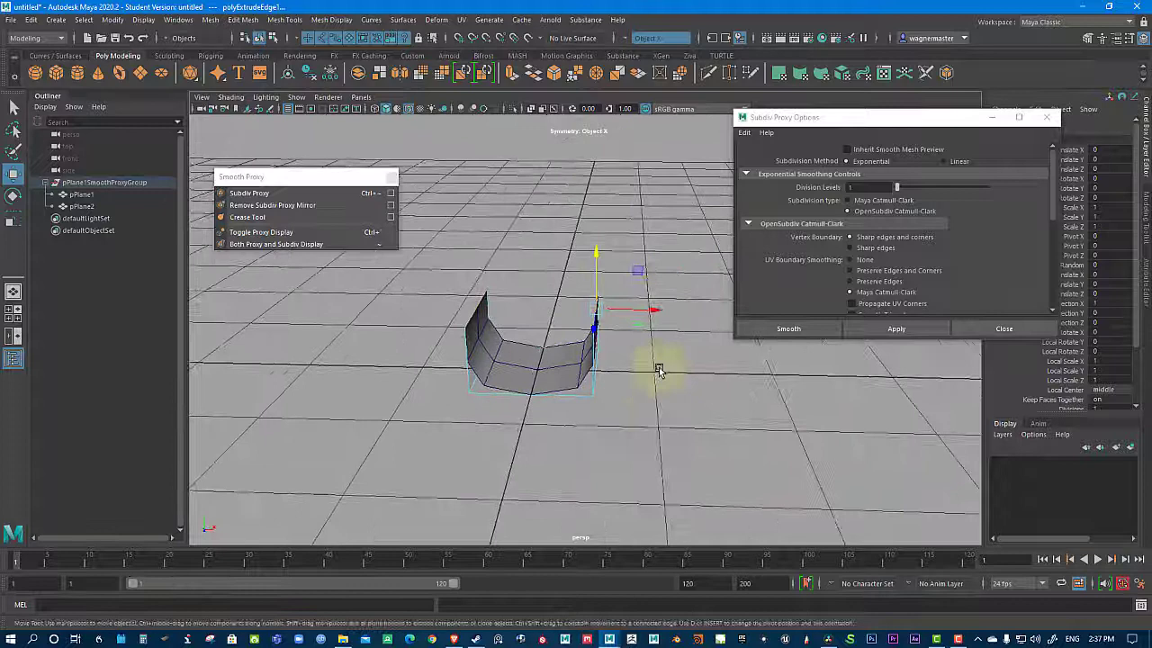
pyautogui.keyDown('shift'); pyautogui.moveTo(654, 316); pyautogui.dragTo(670, 315); pyautogui.keyUp('shift')
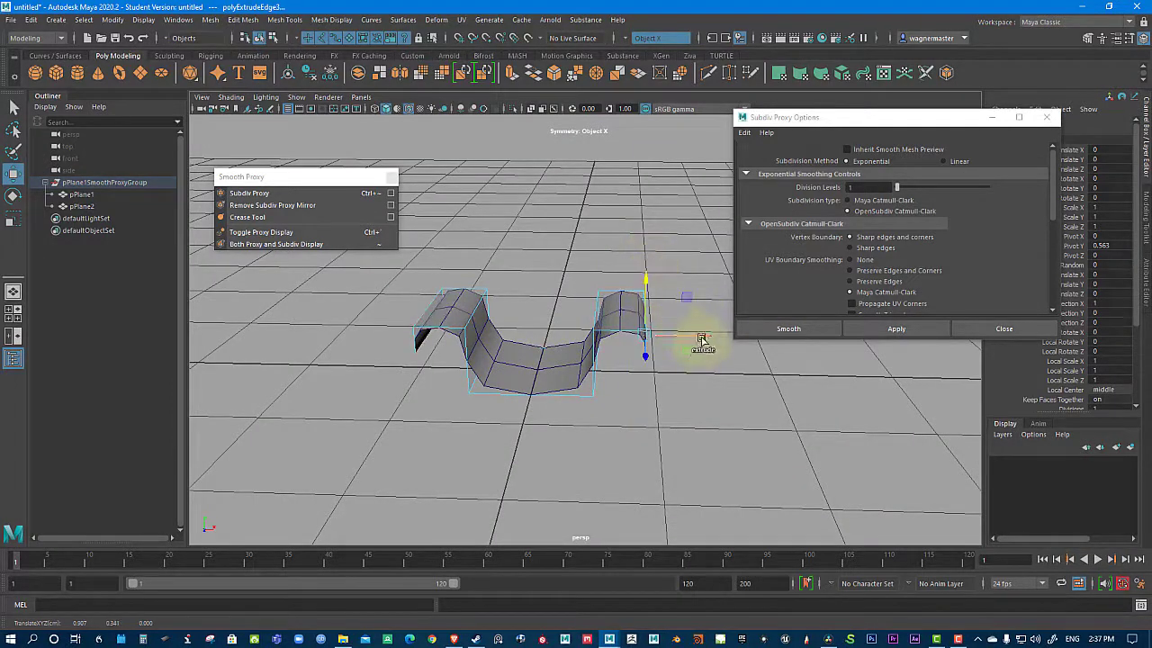
pyautogui.keyDown('shift'); pyautogui.moveTo(679, 280); pyautogui.dragTo(688, 315); pyautogui.keyUp('shift')
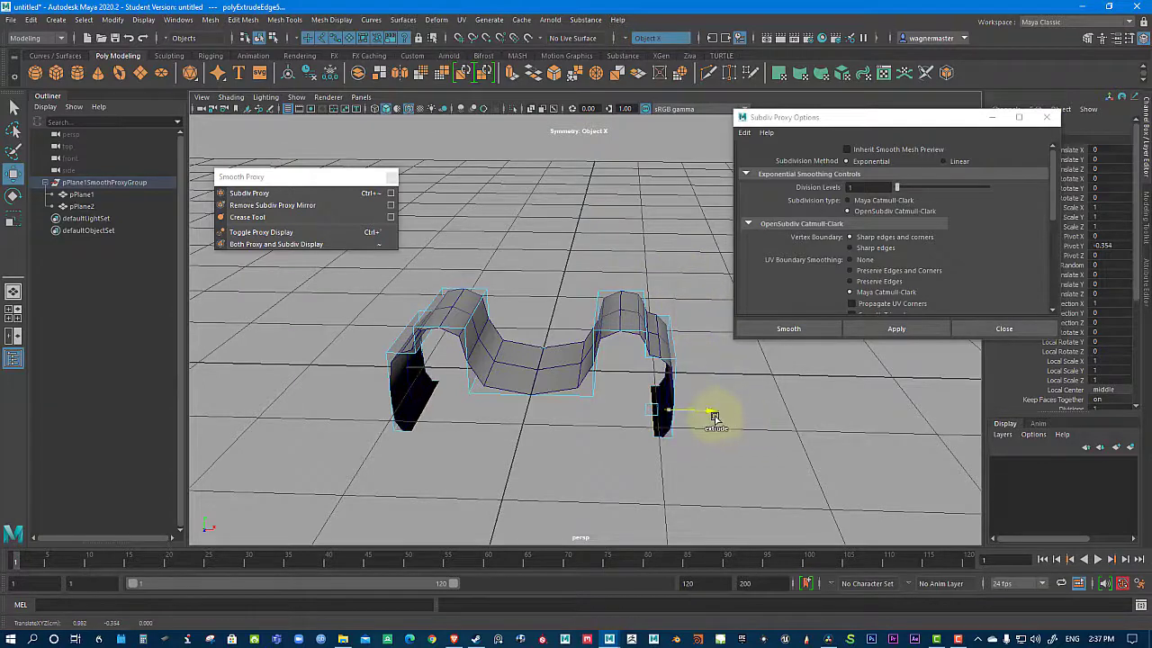
# Step: Continue extruding the mirrored end edges down and inward, finishing with two upturned ends close to the centre line
pyautogui.keyDown('alt'); pyautogui.moveTo(701, 420); pyautogui.dragTo(649, 329); pyautogui.keyUp('alt')
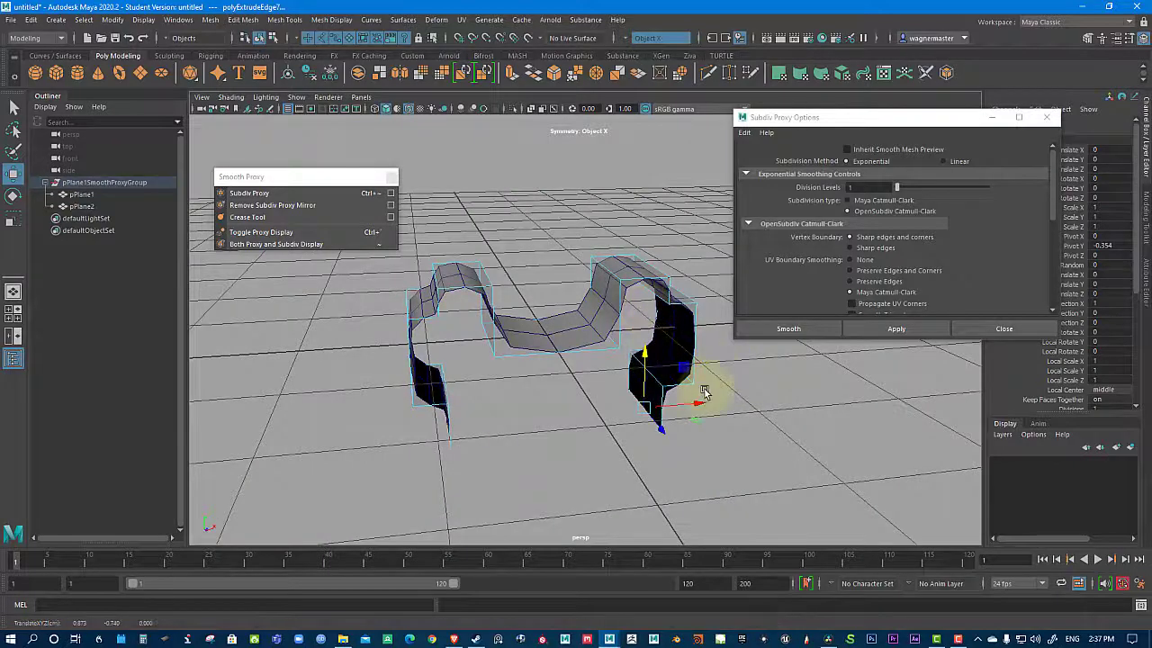
pyautogui.keyDown('alt'); pyautogui.moveTo(653, 412); pyautogui.dragTo(616, 348); pyautogui.keyUp('alt')
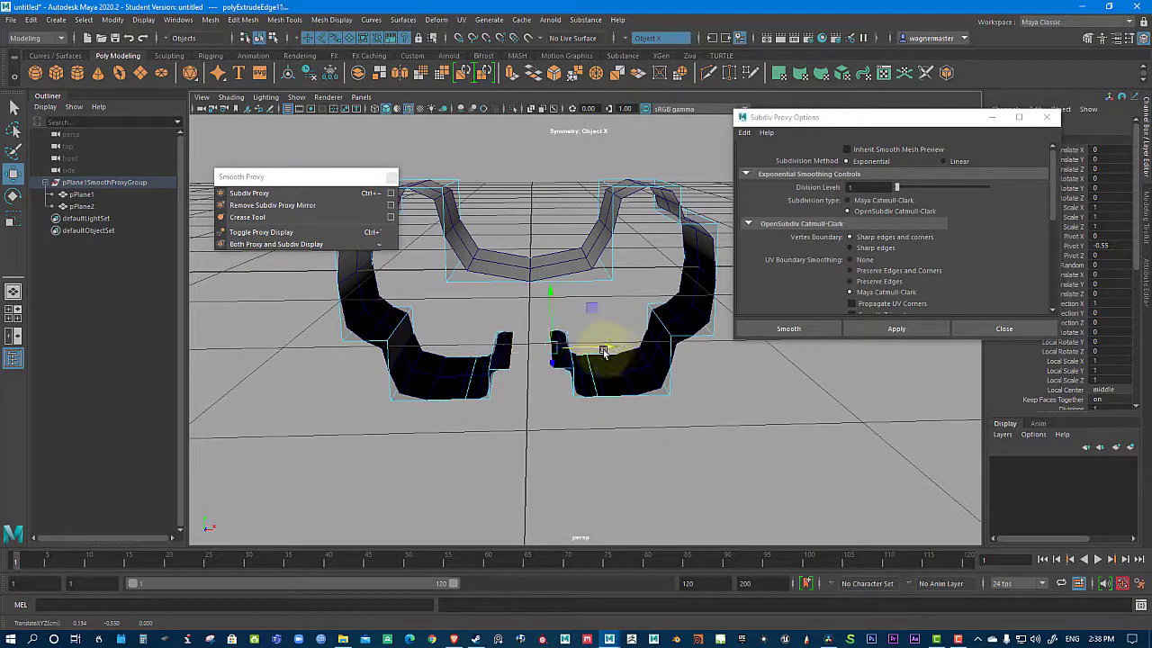
pyautogui.click(603, 351)
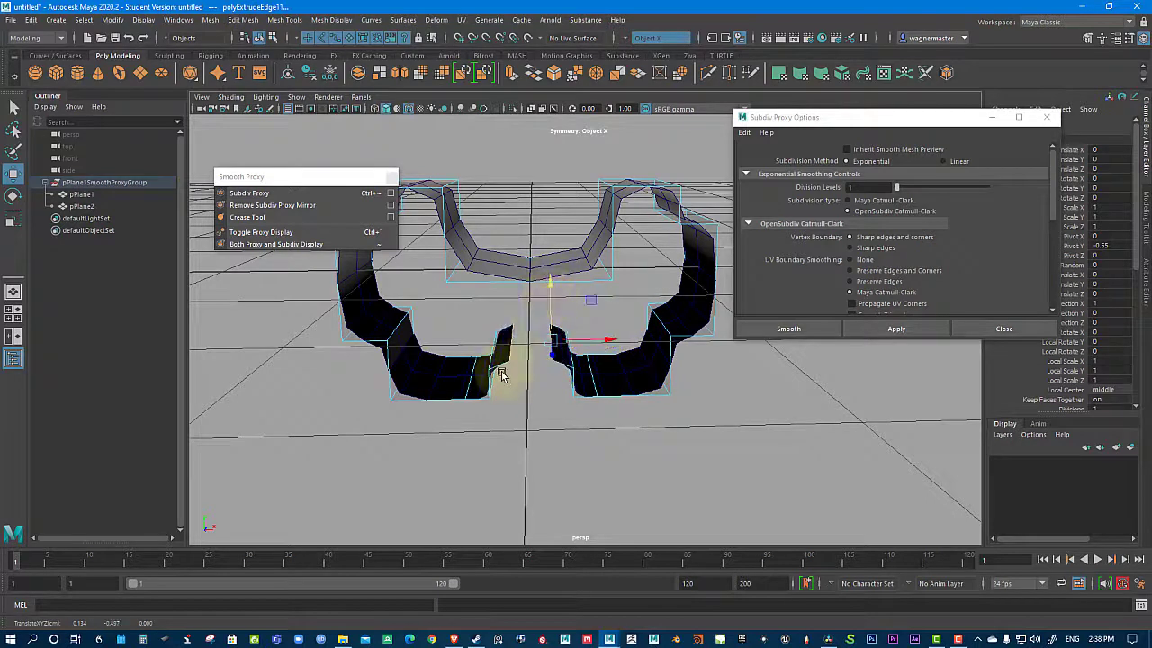
# Step: Bridge the two mirrored end edges near the centre line to close the proxy strip into a loop
pyautogui.keyDown('alt'); pyautogui.moveTo(501, 372); pyautogui.dragTo(539, 355); pyautogui.keyUp('alt')
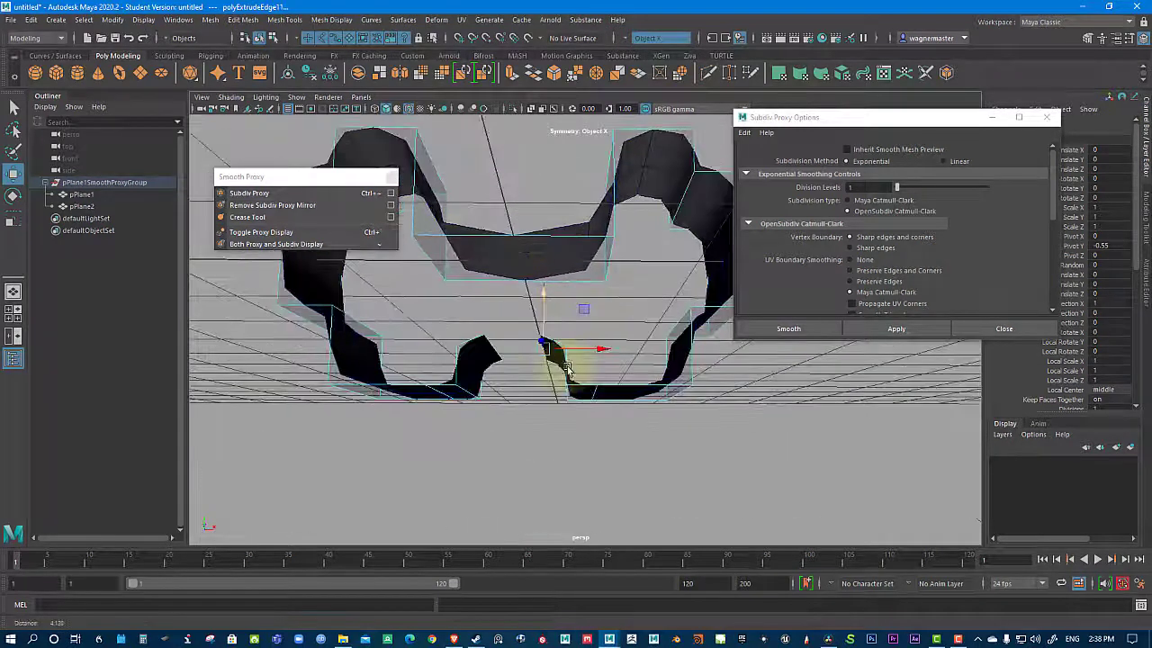
pyautogui.rightClick(486, 339)
pyautogui.moveTo(486, 307); pyautogui.dragTo(485, 305, button='right')
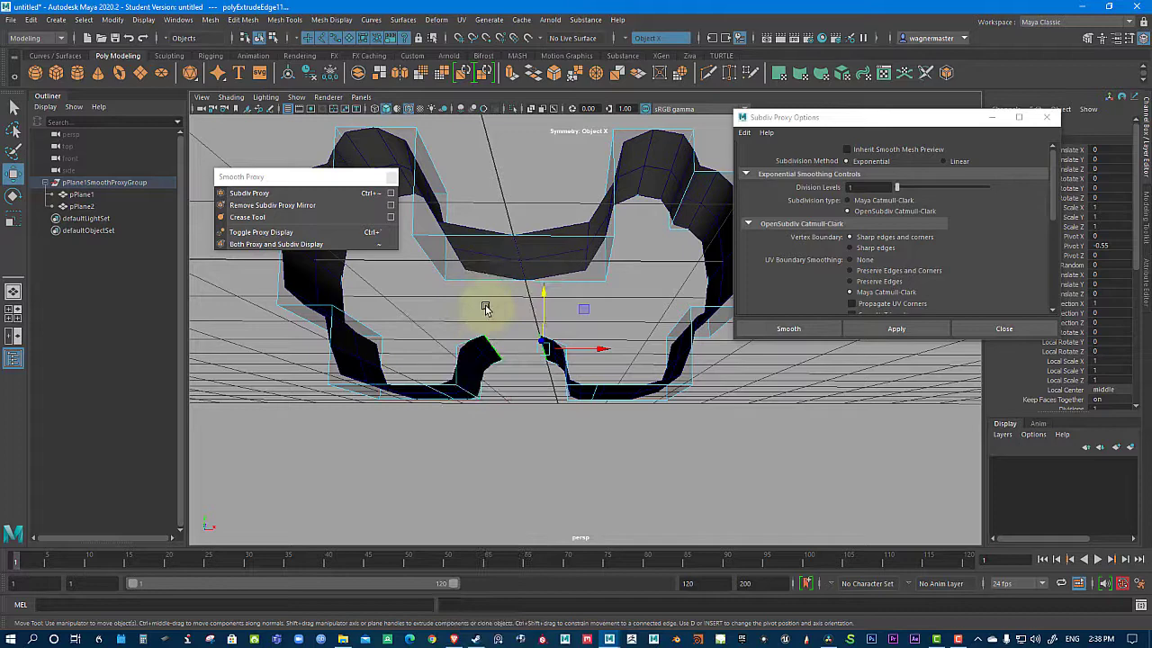
pyautogui.keyDown('shift'); pyautogui.rightClick(495, 330); pyautogui.keyUp('shift')
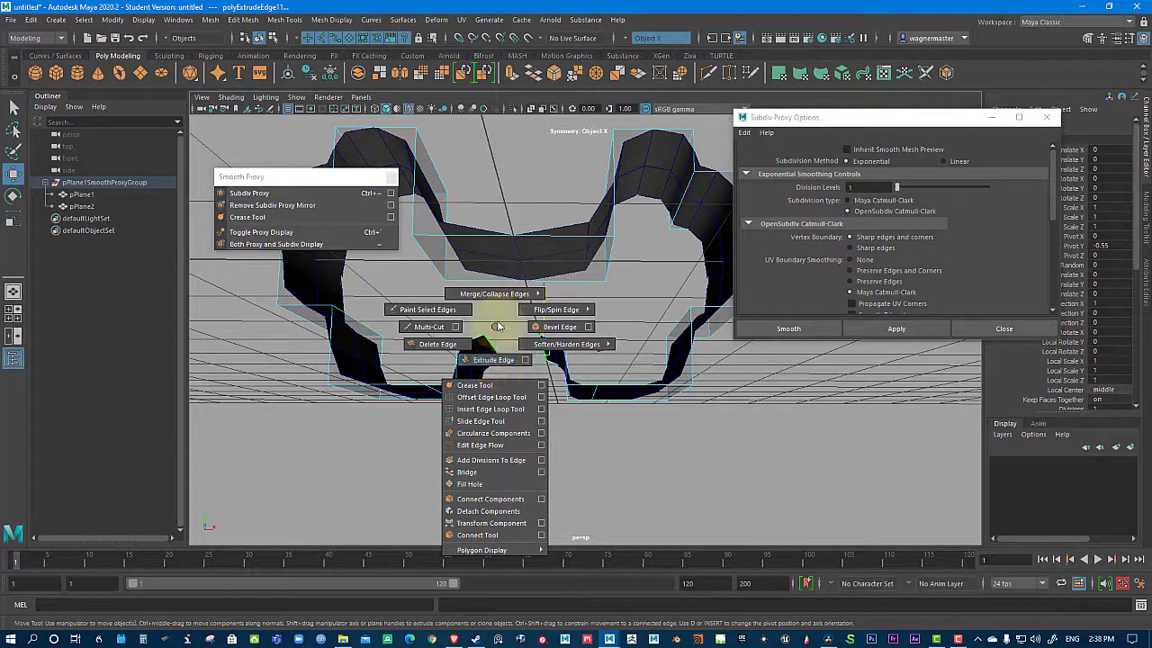
pyautogui.keyDown('shift'); pyautogui.moveTo(495, 328); pyautogui.dragTo(497, 329, button='right'); pyautogui.keyUp('shift')
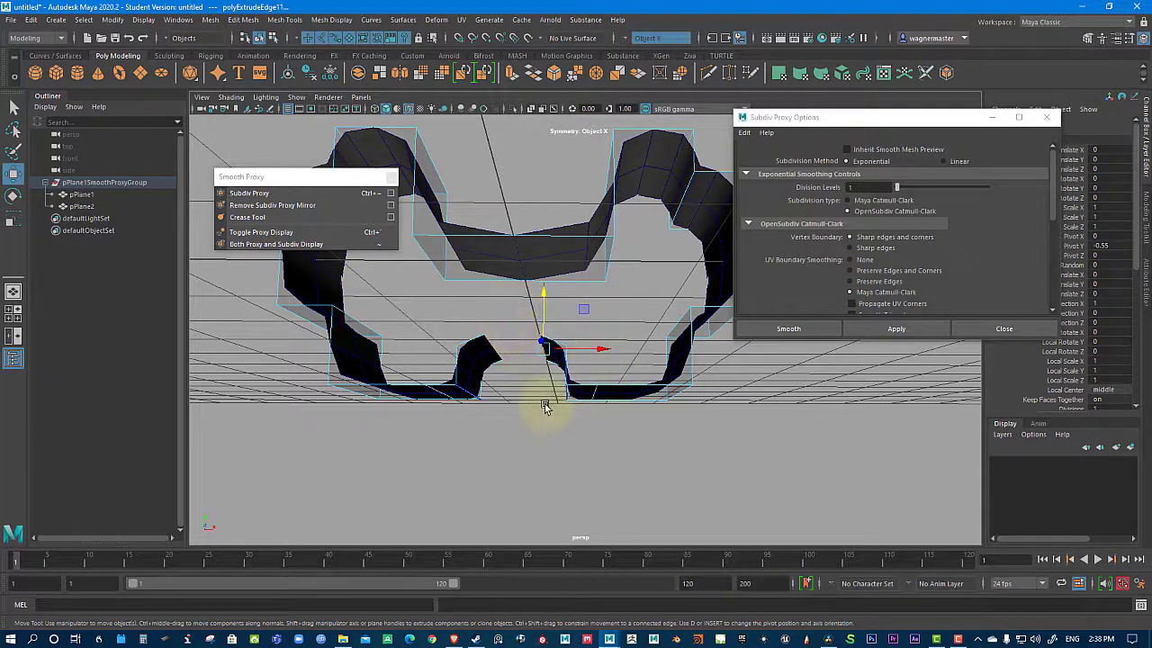
pyautogui.moveTo(509, 385)
pyautogui.keyDown('alt'); pyautogui.mouseDown()
pyautogui.moveTo(529, 381)
pyautogui.moveTo(512, 364)
pyautogui.mouseUp(); pyautogui.keyUp('alt')
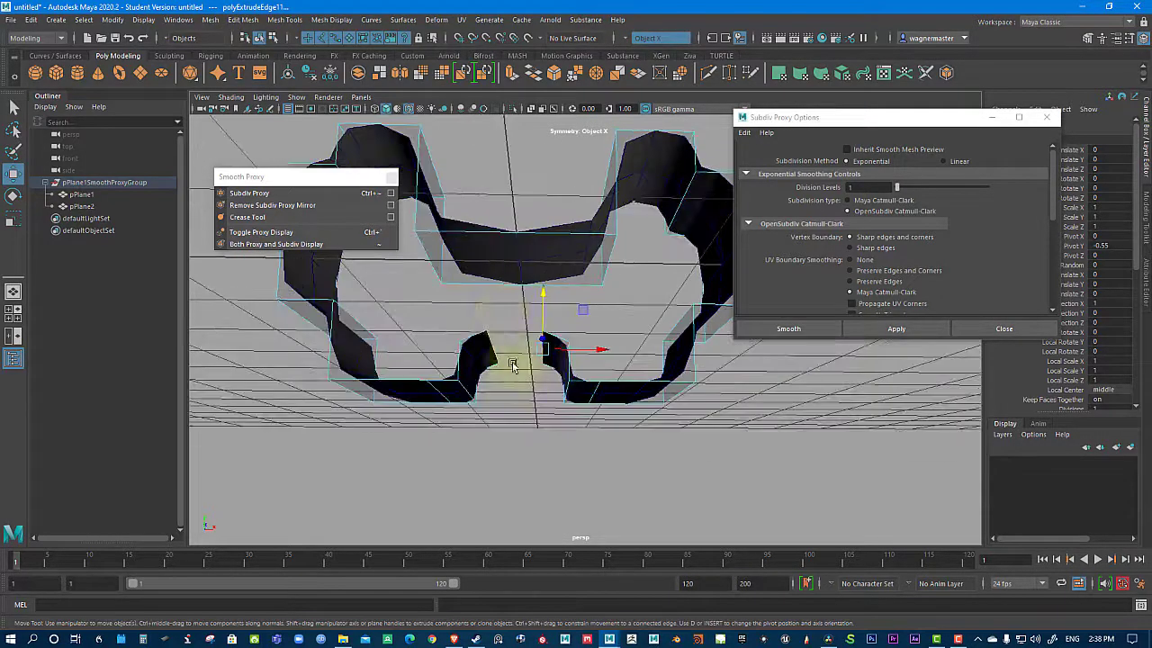
pyautogui.keyDown('shift'); pyautogui.rightClick(504, 310); pyautogui.keyUp('shift')
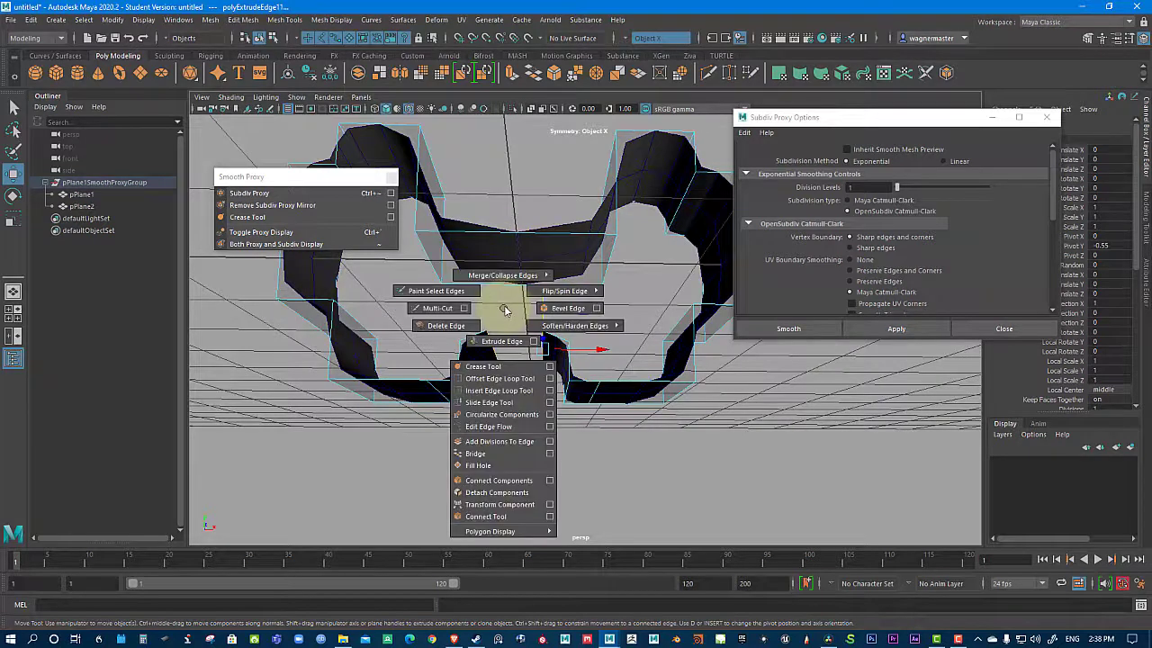
pyautogui.click(503, 457)
pyautogui.keyDown('alt'); pyautogui.moveTo(509, 441); pyautogui.dragTo(489, 391); pyautogui.keyUp('alt')
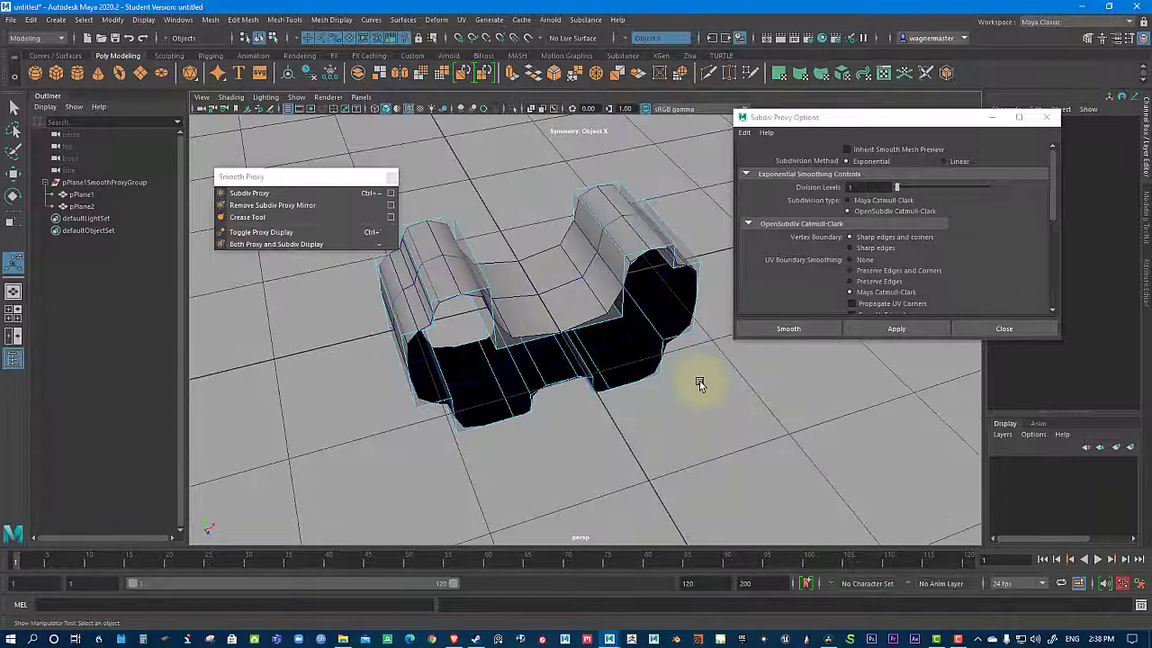
pyautogui.keyDown('alt'); pyautogui.moveTo(609, 329); pyautogui.dragTo(639, 268); pyautogui.keyUp('alt')
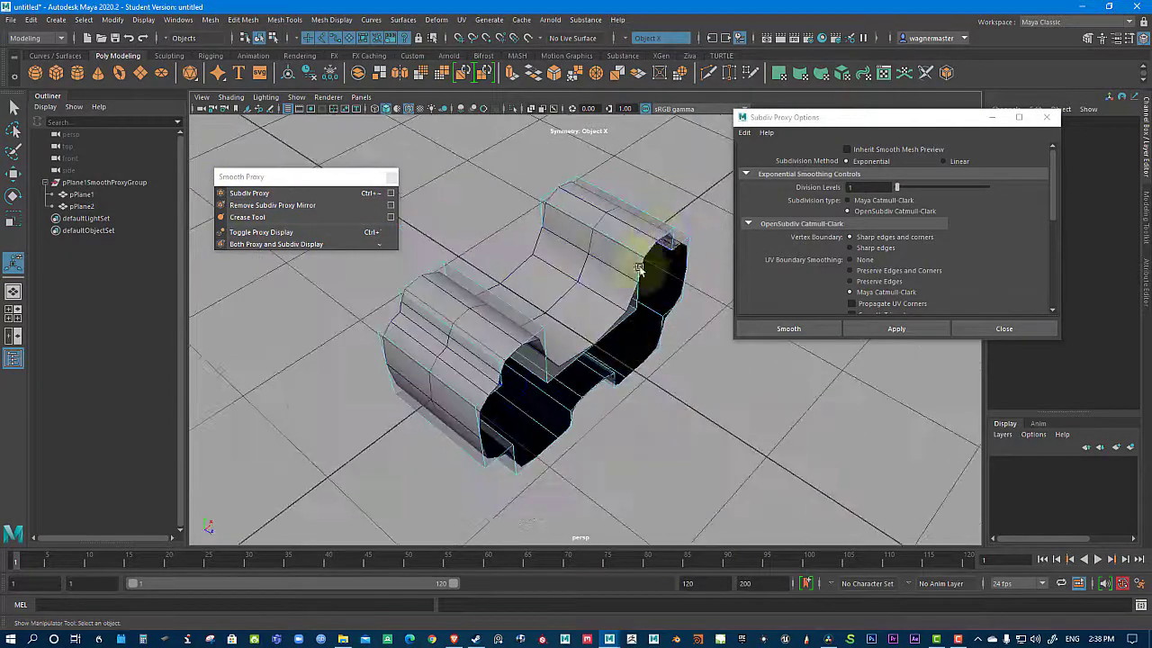
# Step: Move the whole proxy pPlane1 away from the smoothed mesh to about X -1.97, Y 1.98, Z 0.60
pyautogui.moveTo(646, 241); pyautogui.dragTo(674, 200, button='right')
pyautogui.press('w')
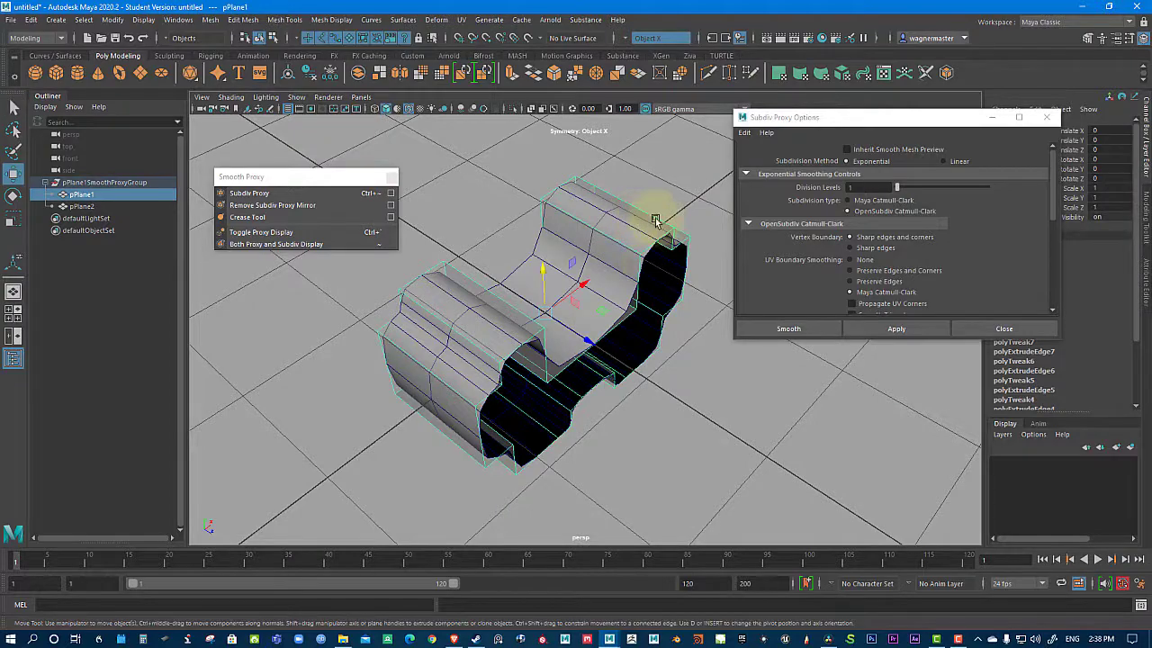
pyautogui.keyDown('alt'); pyautogui.moveTo(636, 315); pyautogui.dragTo(627, 376); pyautogui.keyUp('alt')
pyautogui.scroll(-5, 707, 382)
pyautogui.moveTo(598, 340); pyautogui.dragTo(502, 167)
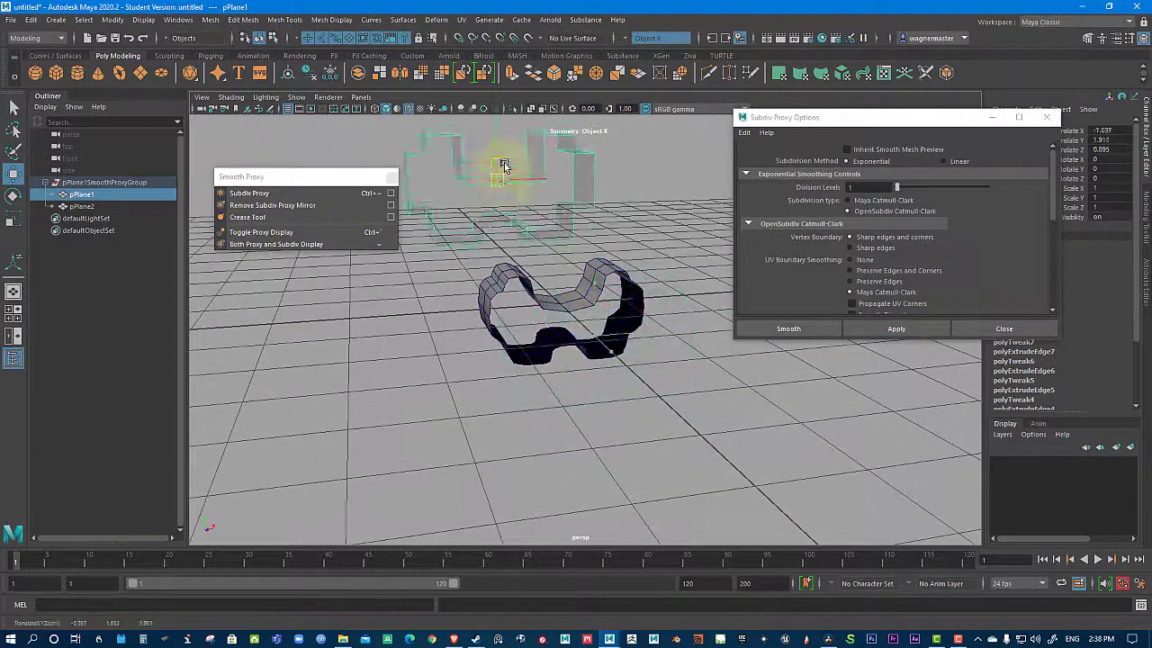
pyautogui.keyDown('alt'); pyautogui.moveTo(599, 259); pyautogui.dragTo(661, 358, button='middle'); pyautogui.keyUp('alt')
pyautogui.moveTo(549, 273); pyautogui.dragTo(477, 282)
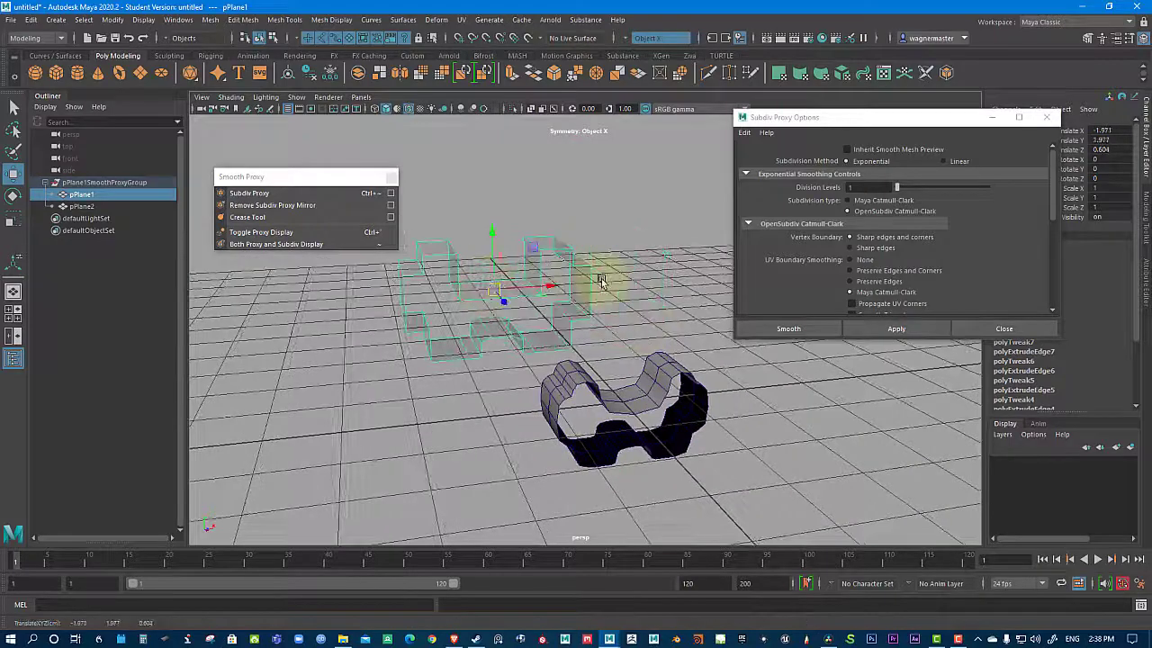
pyautogui.keyDown('alt'); pyautogui.moveTo(602, 278); pyautogui.dragTo(636, 321, button='middle'); pyautogui.keyUp('alt')
pyautogui.scroll(2, 635, 321)
# Step: Extrude the proxy's upper central face with an offset of 0.27 to inset a smaller face
pyautogui.moveTo(497, 306); pyautogui.dragTo(500, 320, button='right')
pyautogui.click(496, 337)
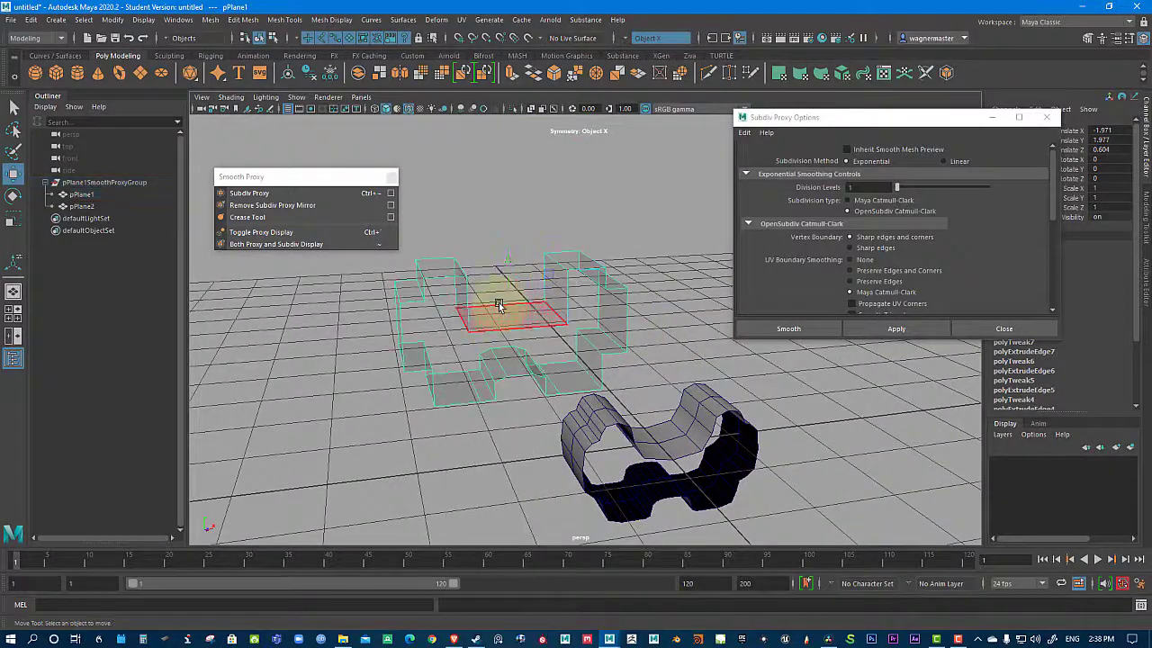
pyautogui.click(516, 313)
pyautogui.keyDown('shift'); pyautogui.rightClick(518, 311); pyautogui.keyUp('shift')
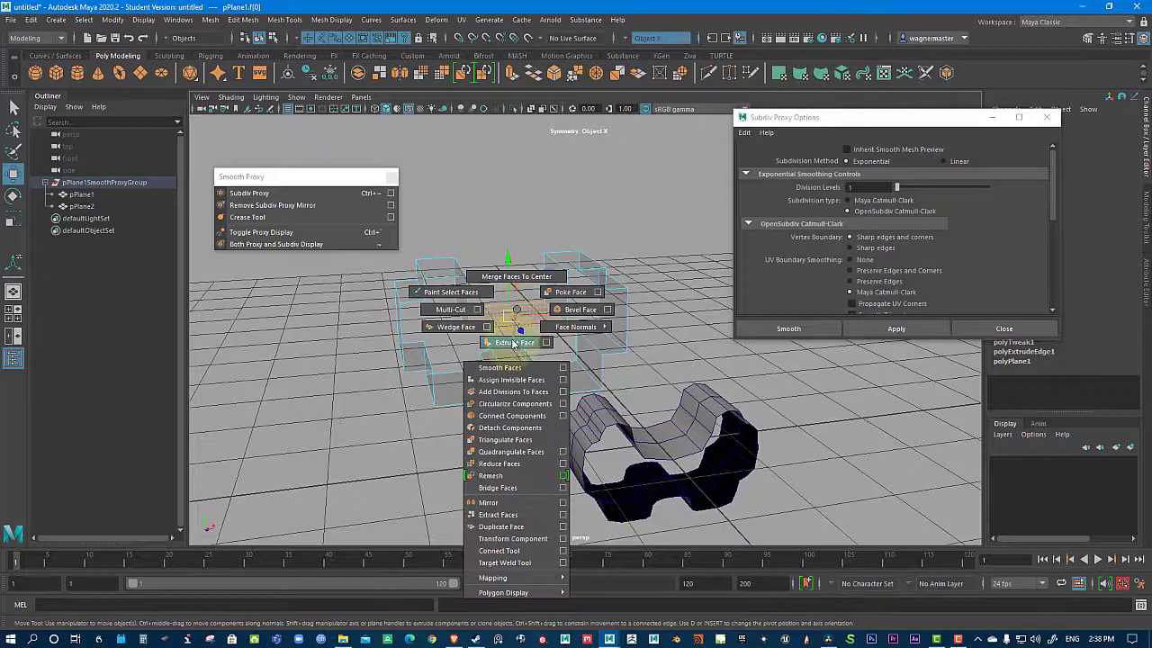
pyautogui.click(513, 343)
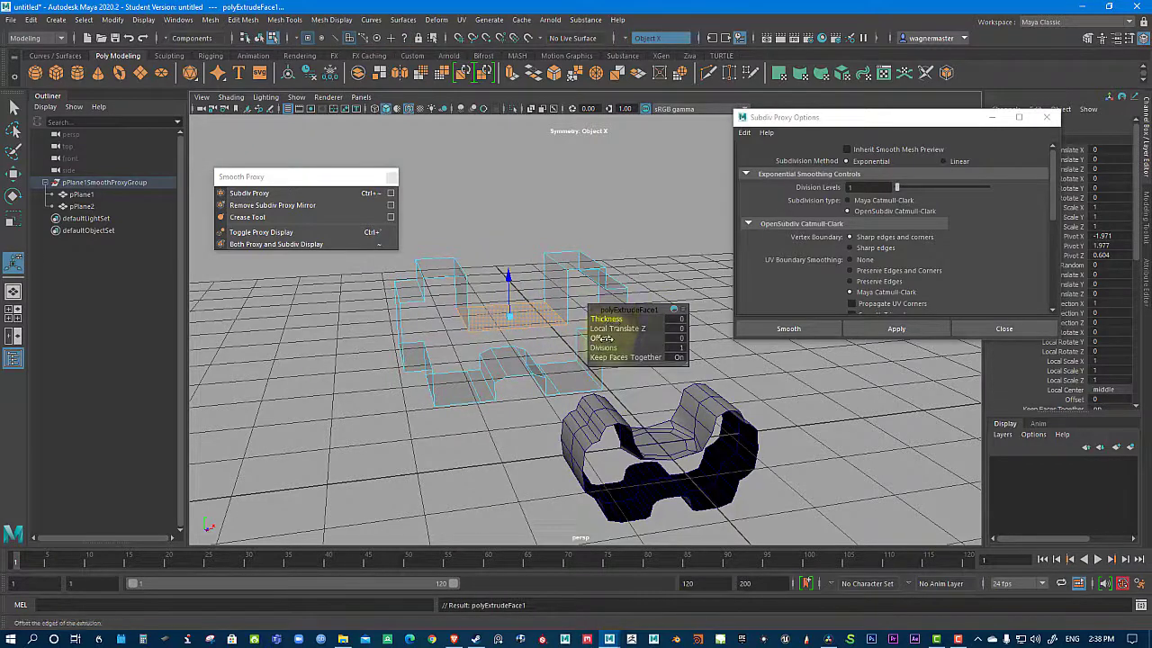
pyautogui.moveTo(600, 338); pyautogui.dragTo(620, 341)
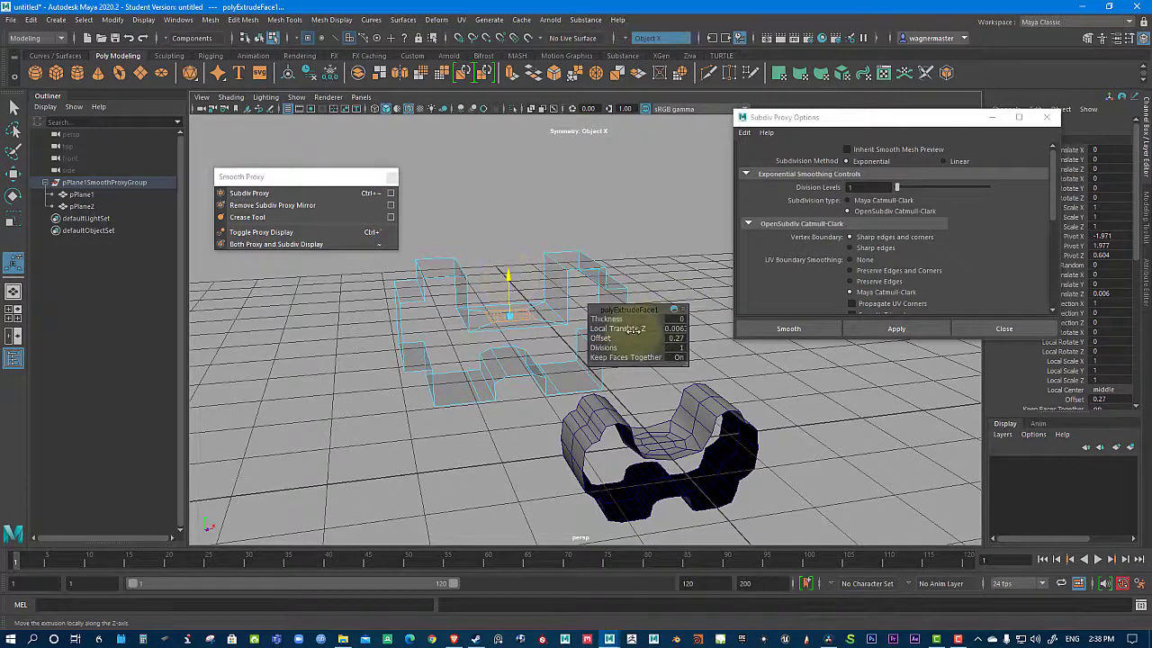
# Step: Extrude the inset face upward into a tall post, adding another short extrusion at its tip
pyautogui.moveTo(509, 280); pyautogui.dragTo(503, 206)
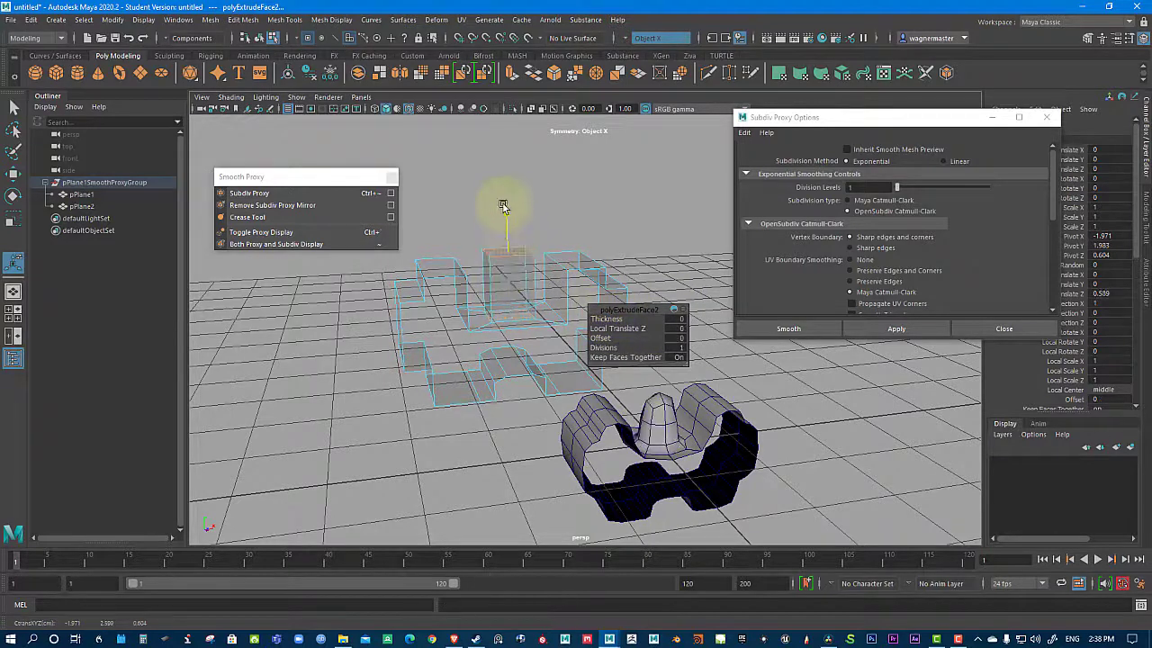
pyautogui.hotkey('ctrl', 'e')
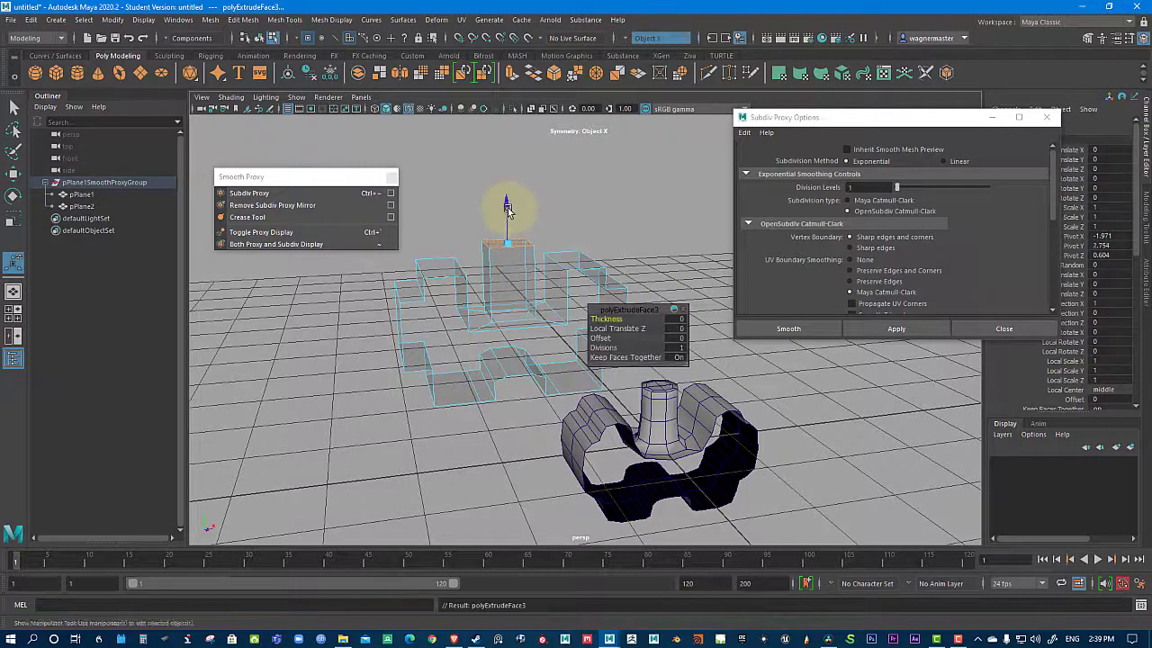
pyautogui.click(583, 206)
pyautogui.keyDown('alt'); pyautogui.moveTo(511, 250); pyautogui.dragTo(739, 372); pyautogui.keyUp('alt')
pyautogui.keyDown('alt'); pyautogui.moveTo(691, 412); pyautogui.dragTo(504, 360); pyautogui.keyUp('alt')
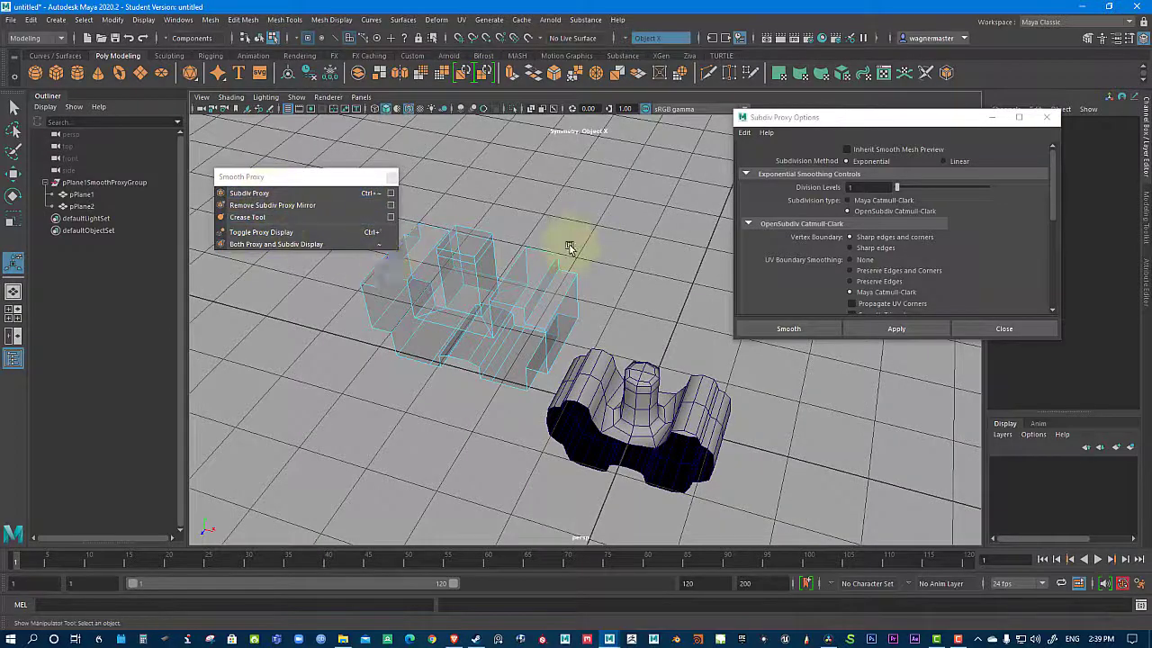
# Step: Select the proxy pPlane1 and the smoothed pPlane2 as whole objects and delete both
pyautogui.keyDown('alt'); pyautogui.moveTo(571, 247); pyautogui.dragTo(504, 308); pyautogui.keyUp('alt')
pyautogui.moveTo(527, 255); pyautogui.dragTo(576, 238, button='right')
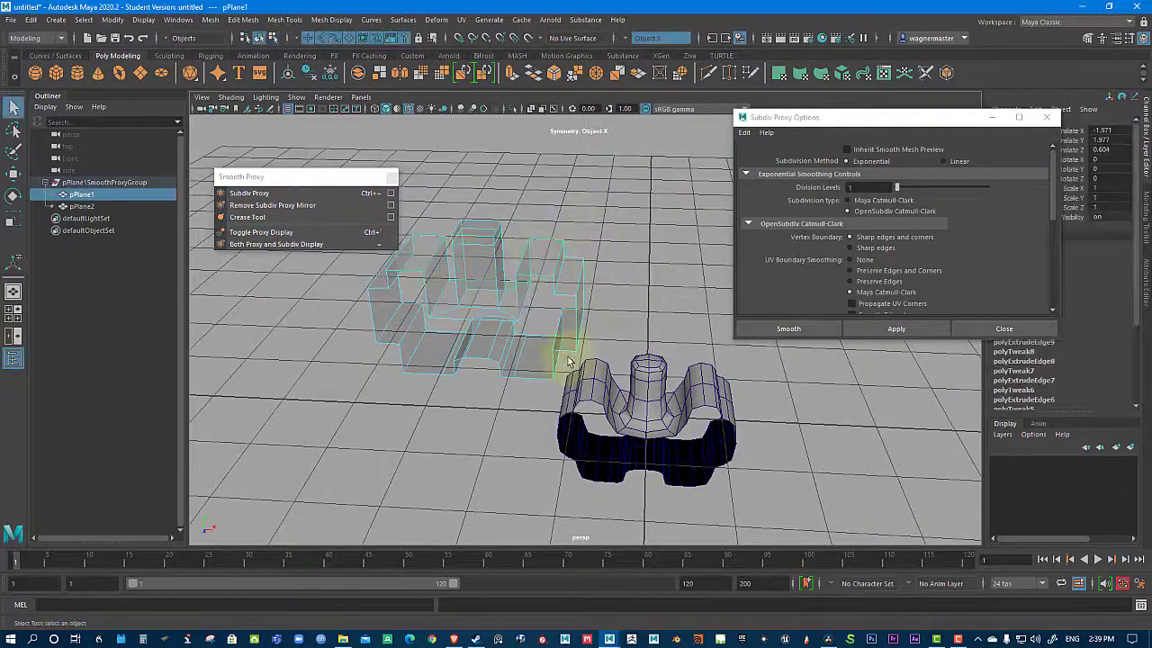
pyautogui.keyDown('shift'); pyautogui.click(653, 442); pyautogui.keyUp('shift')
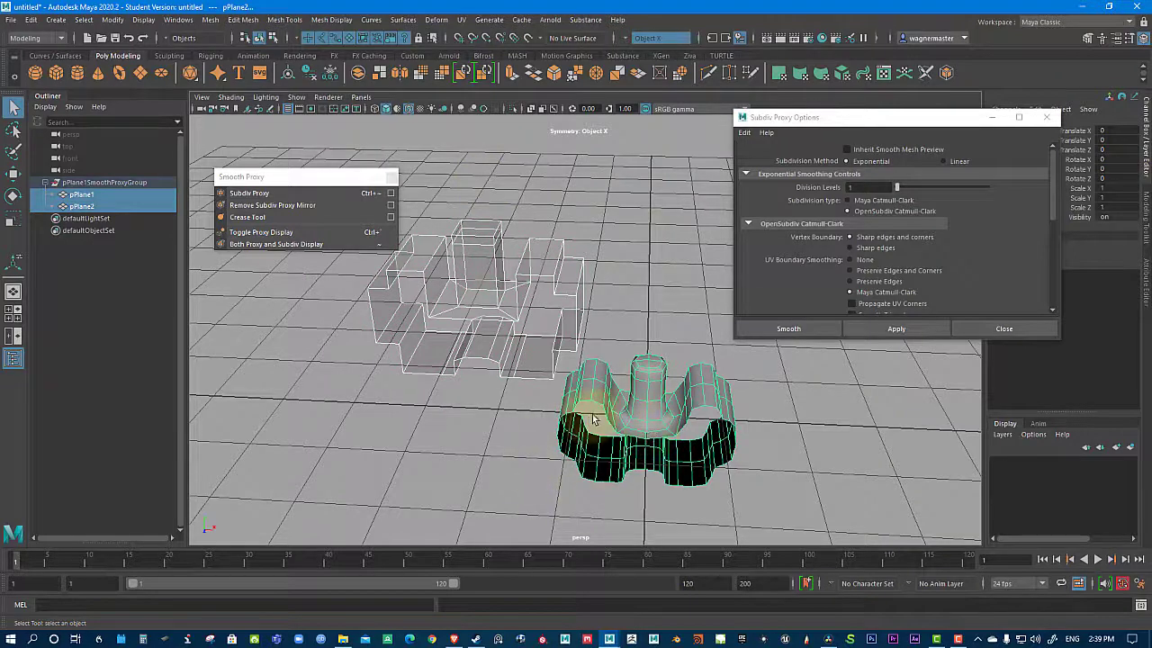
pyautogui.press('Delete')
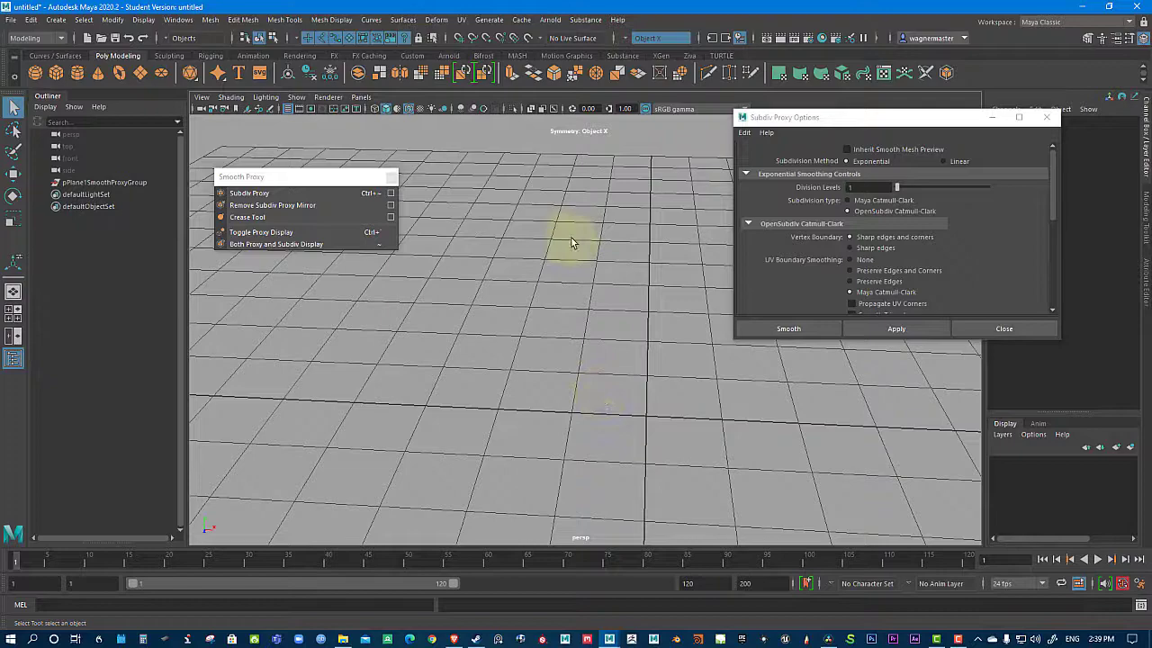
# Step: Create a polygon cube at the centre of the grid
pyautogui.moveTo(600, 348)
pyautogui.keyDown('alt'); pyautogui.mouseDown()
pyautogui.moveTo(585, 356)
pyautogui.moveTo(600, 367)
pyautogui.mouseUp(); pyautogui.keyUp('alt')
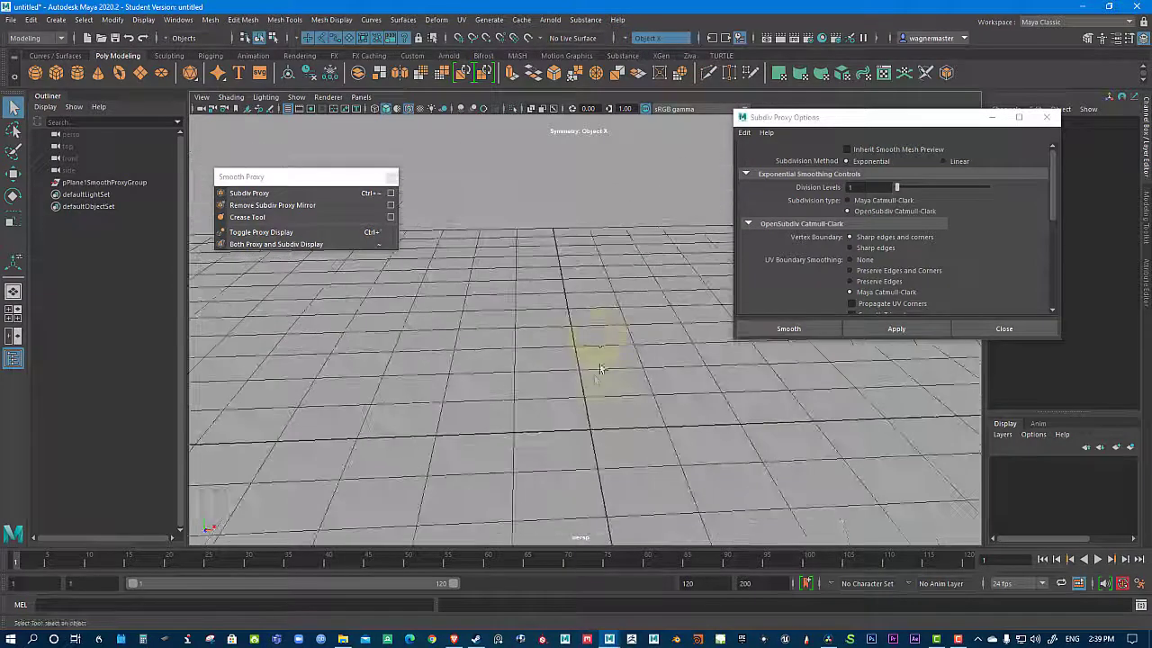
pyautogui.keyDown('shift'); pyautogui.moveTo(594, 302); pyautogui.dragTo(592, 335, button='right'); pyautogui.keyUp('shift')
pyautogui.keyDown('alt'); pyautogui.moveTo(660, 427); pyautogui.dragTo(640, 357, button='middle'); pyautogui.keyUp('alt')
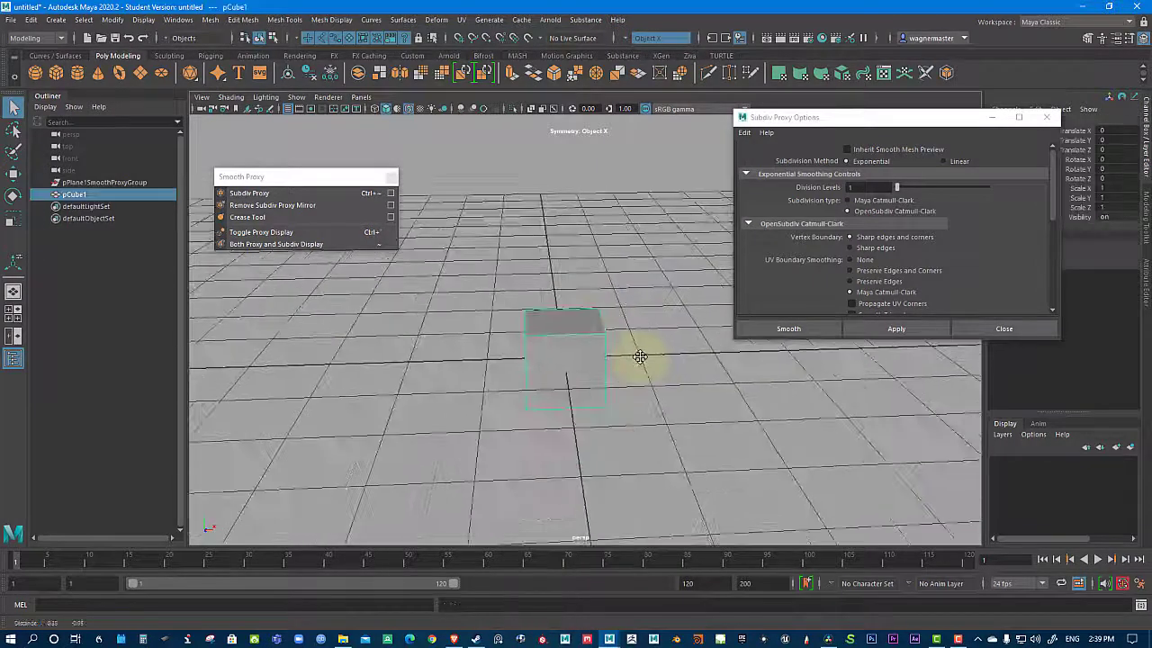
pyautogui.keyDown('alt'); pyautogui.moveTo(640, 357); pyautogui.dragTo(773, 407, button='right'); pyautogui.keyUp('alt')
pyautogui.keyDown('alt'); pyautogui.moveTo(663, 420); pyautogui.dragTo(486, 308); pyautogui.keyUp('alt')
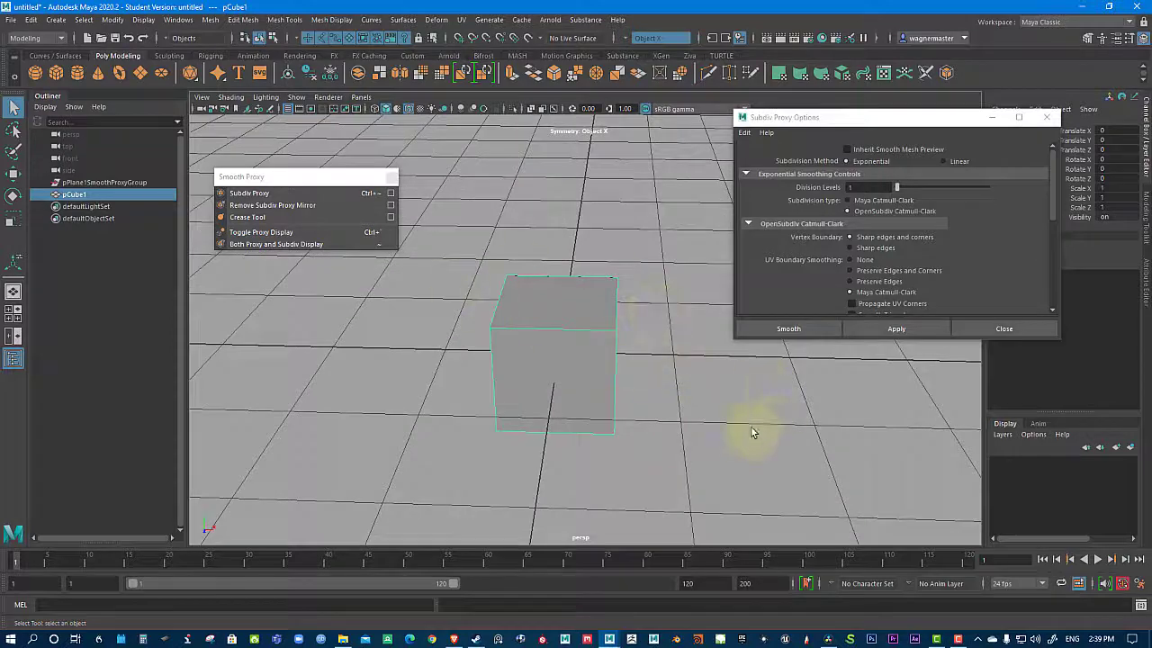
pyautogui.keyDown('alt'); pyautogui.moveTo(752, 431); pyautogui.dragTo(765, 395); pyautogui.keyUp('alt')
# Step: Show the Setup mirror settings in the Subdiv Proxy options and set the cube's width, height and depth subdivisions to 2
pyautogui.moveTo(897, 123); pyautogui.dragTo(933, 83)
pyautogui.keyDown('alt'); pyautogui.moveTo(630, 345); pyautogui.dragTo(585, 475); pyautogui.keyUp('alt')
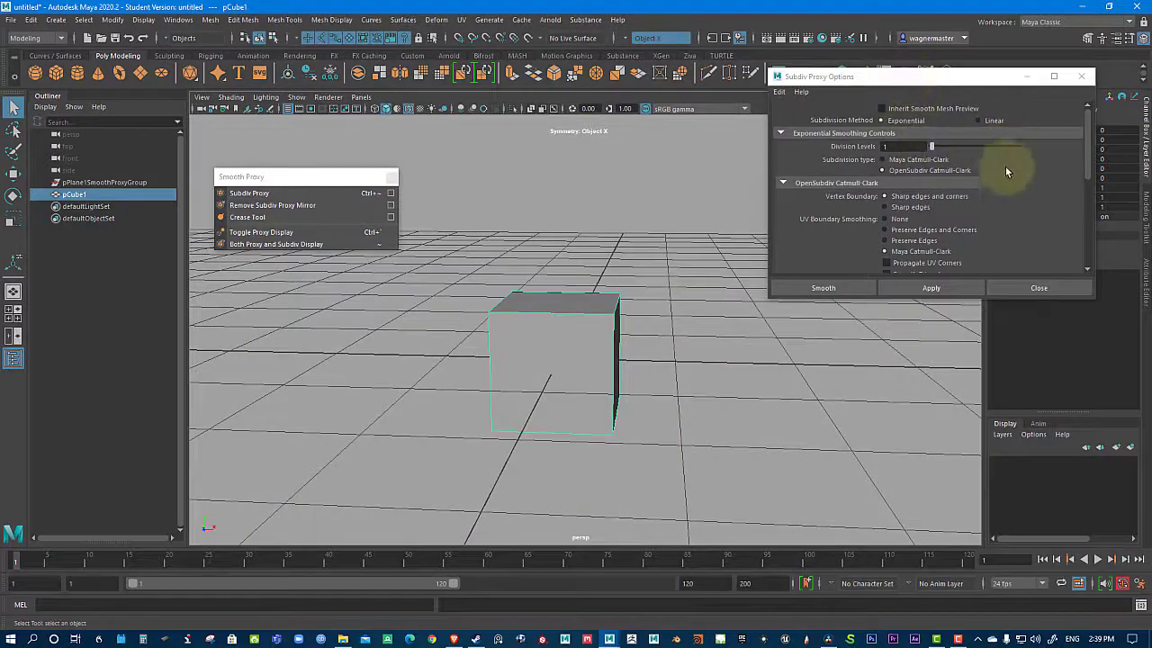
pyautogui.scroll(-3, 1005, 166)
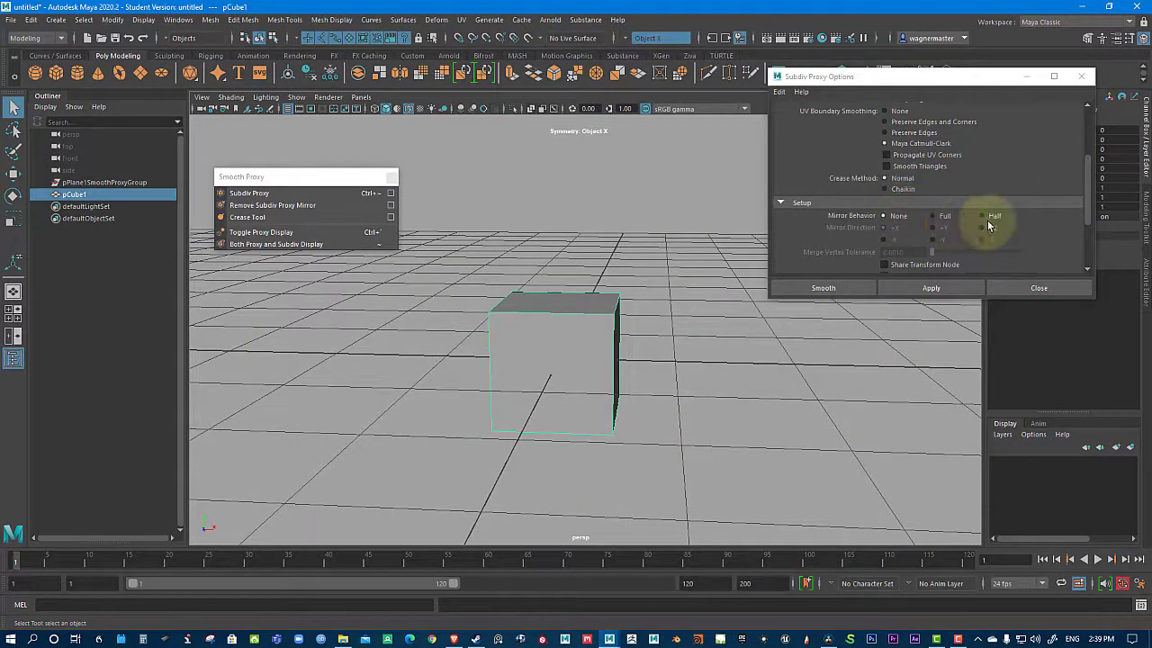
pyautogui.moveTo(547, 301); pyautogui.dragTo(576, 306, button='right')
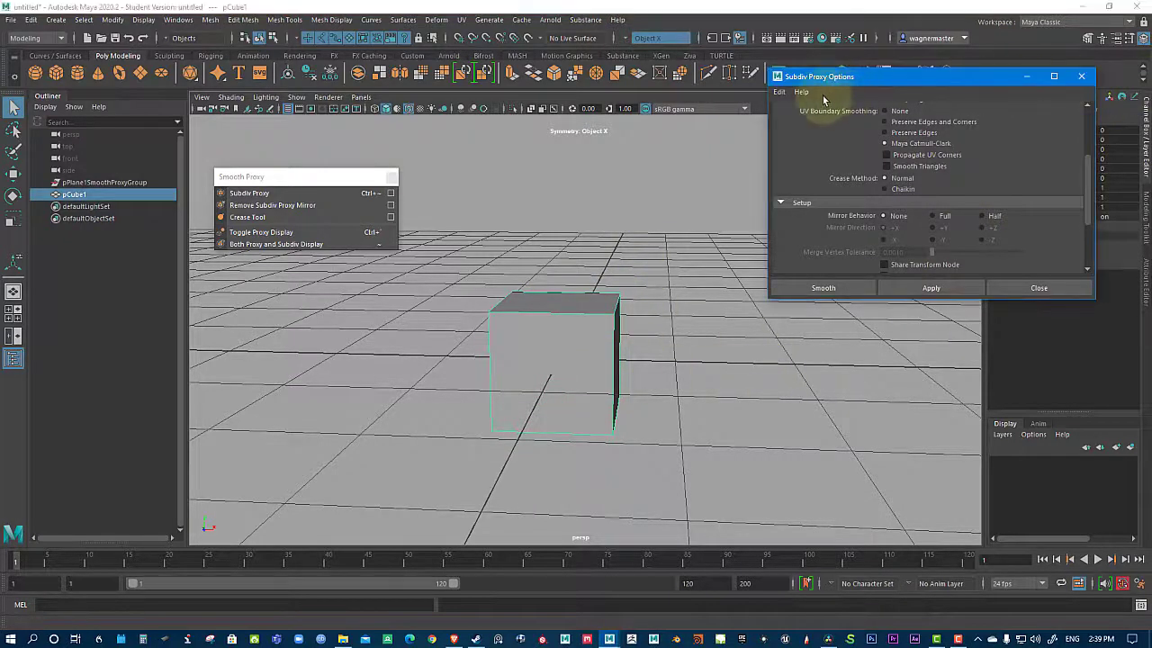
pyautogui.moveTo(953, 79); pyautogui.dragTo(799, 86)
pyautogui.click(1009, 256)
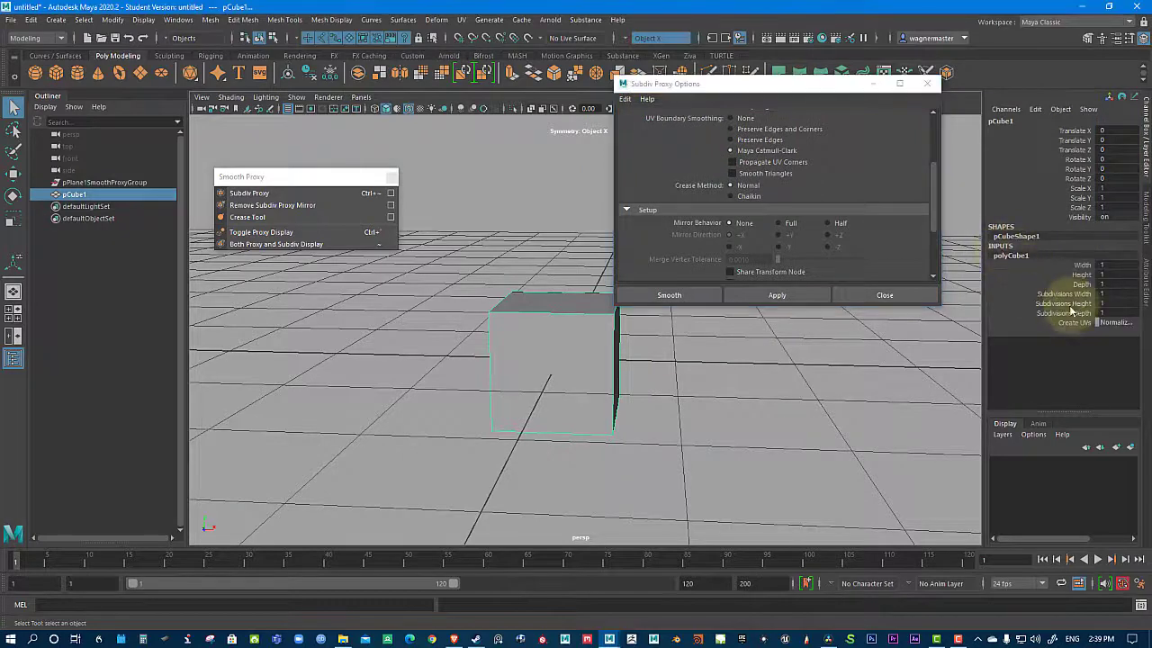
pyautogui.moveTo(1081, 301); pyautogui.dragTo(993, 317)
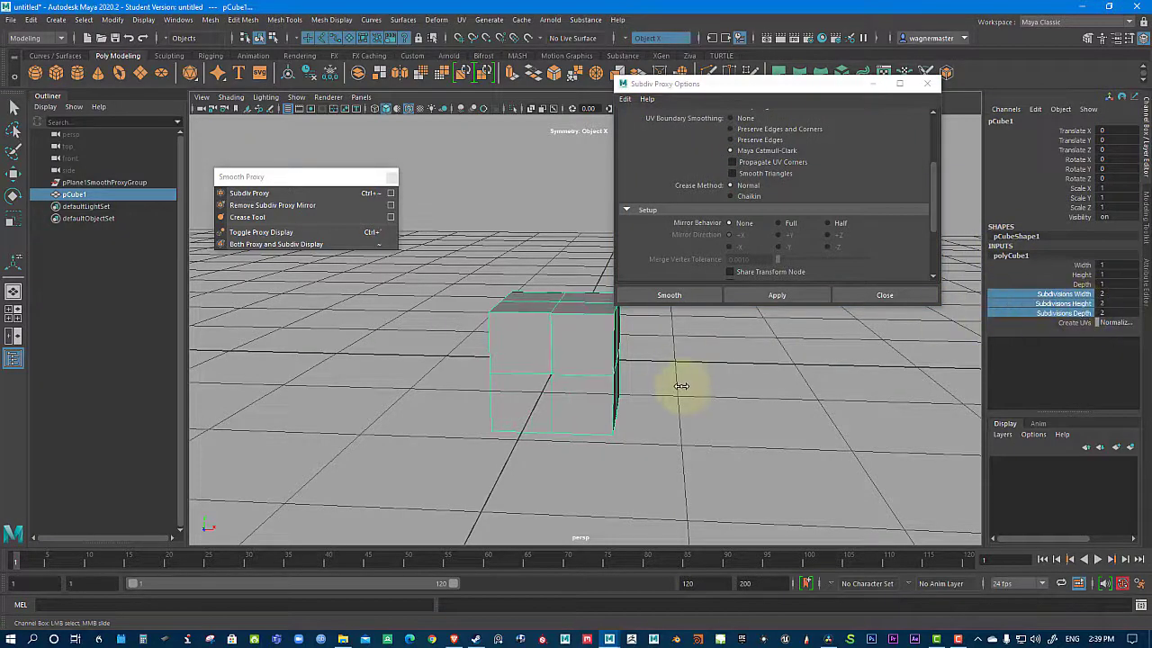
pyautogui.keyDown('alt'); pyautogui.moveTo(705, 394); pyautogui.dragTo(717, 407); pyautogui.keyUp('alt')
# Step: Turn symmetry off, delete the faces of the cube's negative X half and return the remaining half to object mode
pyautogui.moveTo(780, 85); pyautogui.dragTo(935, 82)
pyautogui.moveTo(470, 311); pyautogui.dragTo(514, 473)
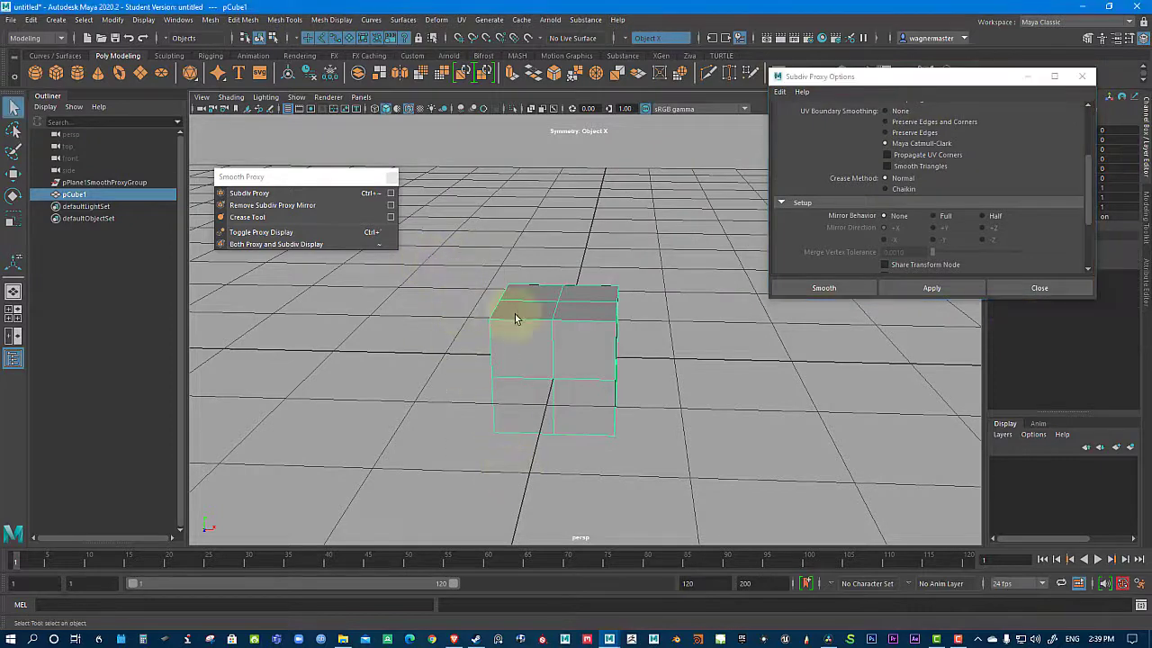
pyautogui.moveTo(514, 307); pyautogui.dragTo(515, 353, button='right')
pyautogui.moveTo(442, 268); pyautogui.dragTo(534, 446)
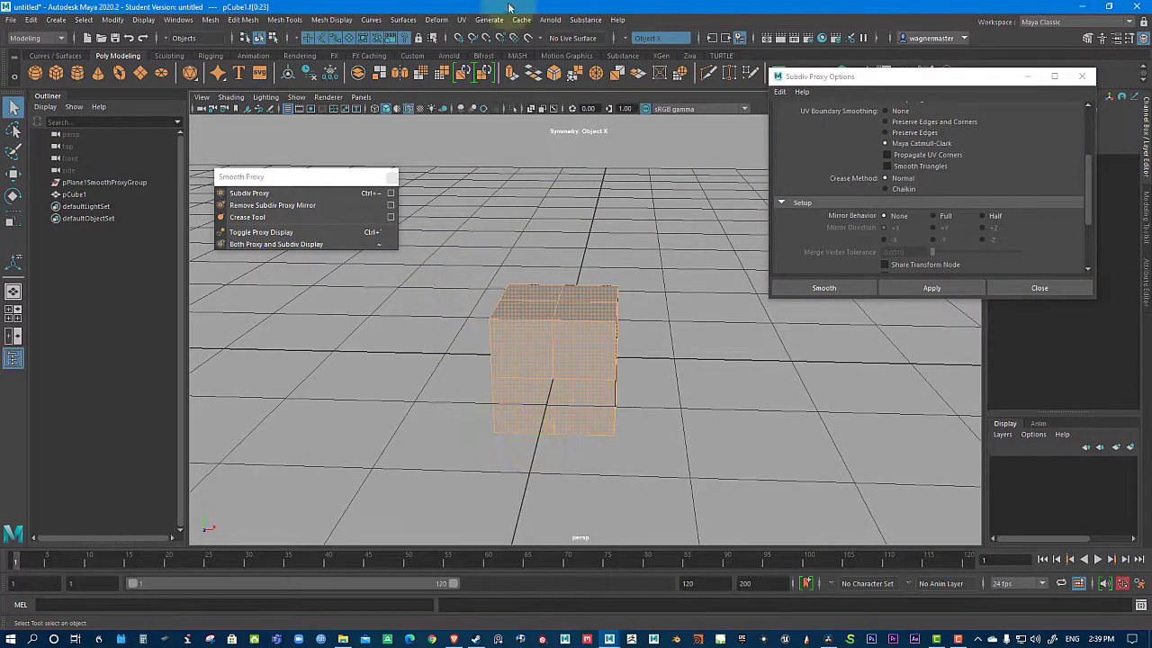
pyautogui.click(662, 38)
pyautogui.click(648, 32)
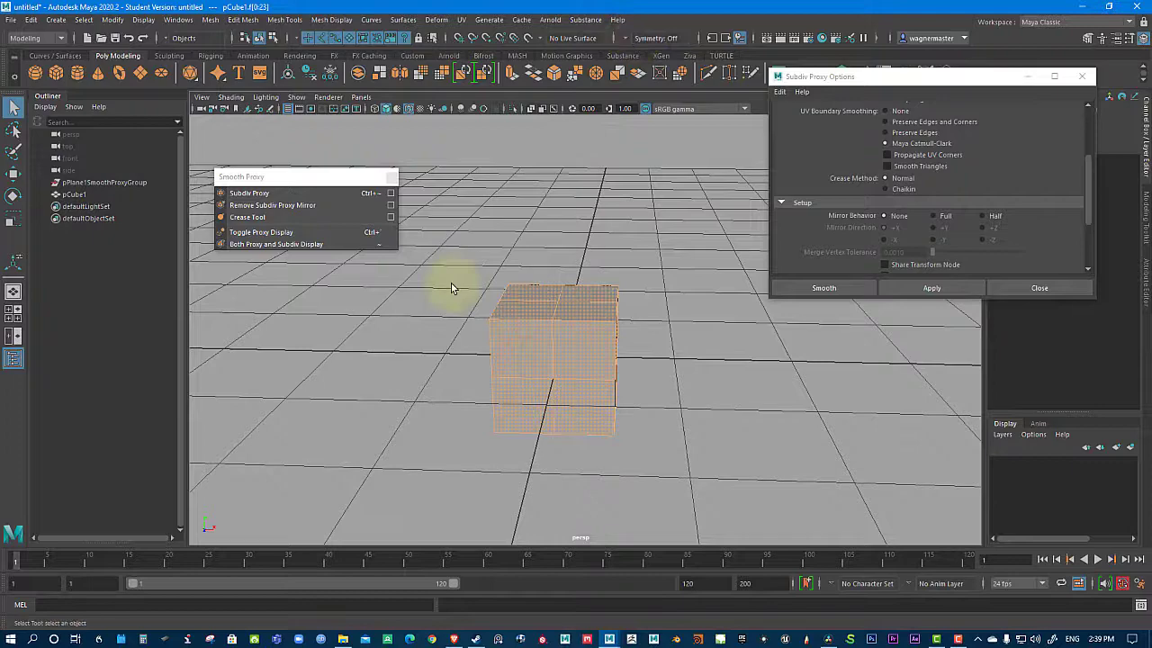
pyautogui.moveTo(476, 299); pyautogui.dragTo(537, 501)
pyautogui.press('Delete')
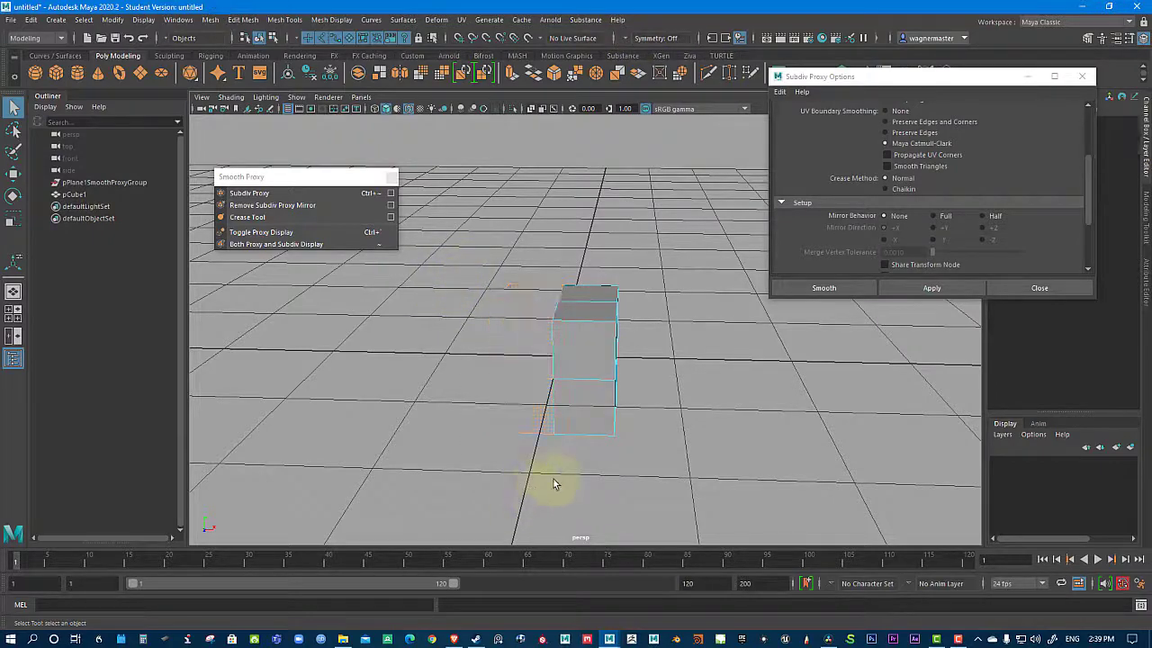
pyautogui.keyDown('alt'); pyautogui.moveTo(658, 381); pyautogui.dragTo(689, 330); pyautogui.keyUp('alt')
pyautogui.moveTo(550, 301); pyautogui.dragTo(655, 299, button='right')
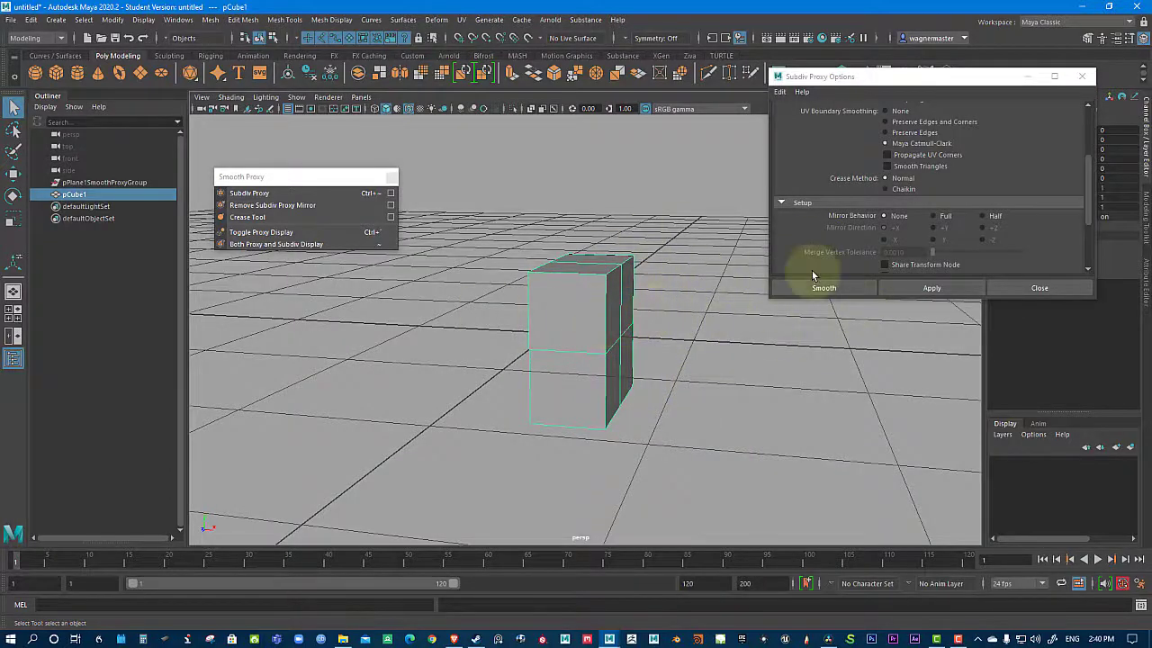
pyautogui.keyDown('alt'); pyautogui.moveTo(714, 363); pyautogui.dragTo(792, 399); pyautogui.keyUp('alt')
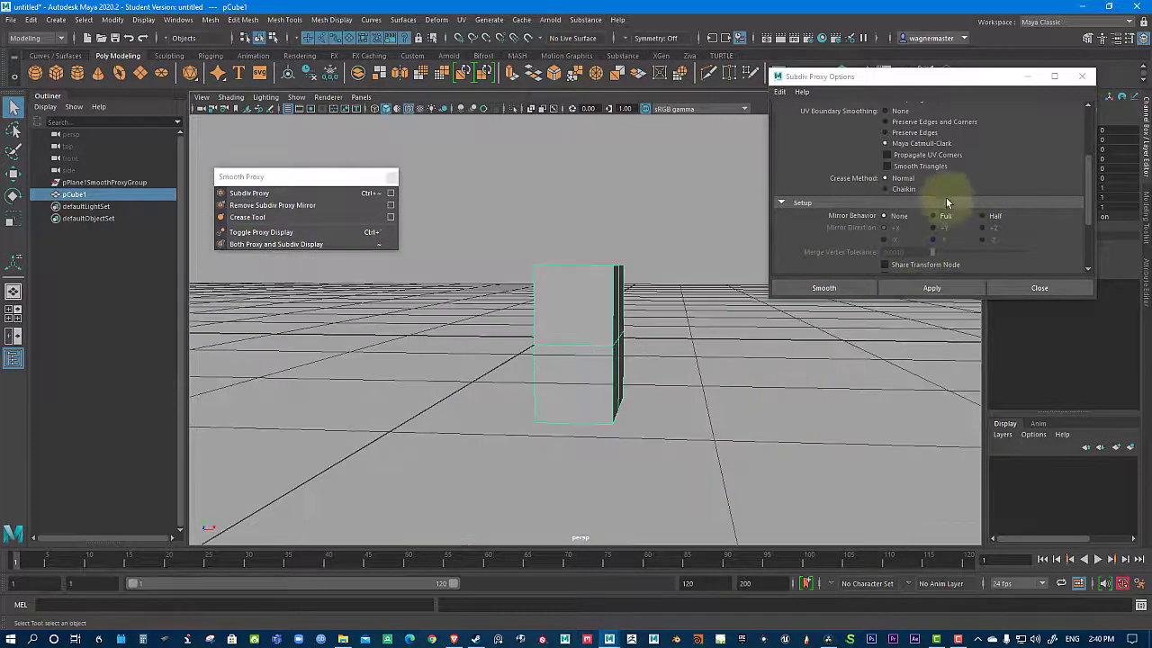
# Step: Apply Subdiv Proxy to the half cube with Half mirror behaviour in the -X direction
pyautogui.click(984, 217)
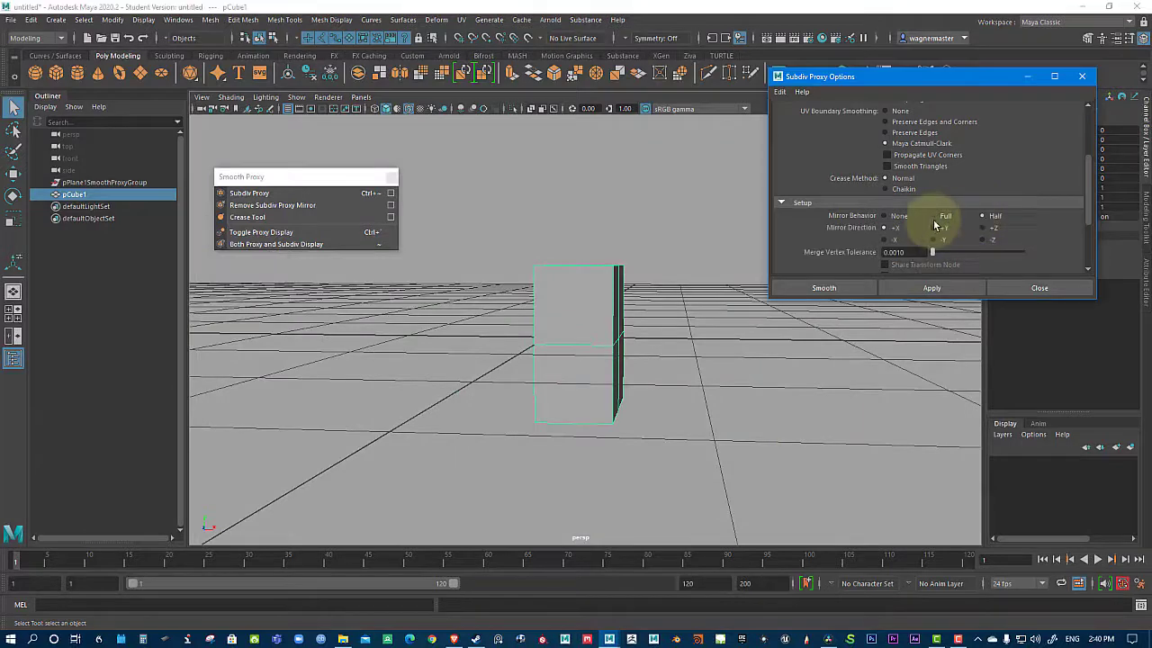
pyautogui.click(889, 240)
pyautogui.click(939, 290)
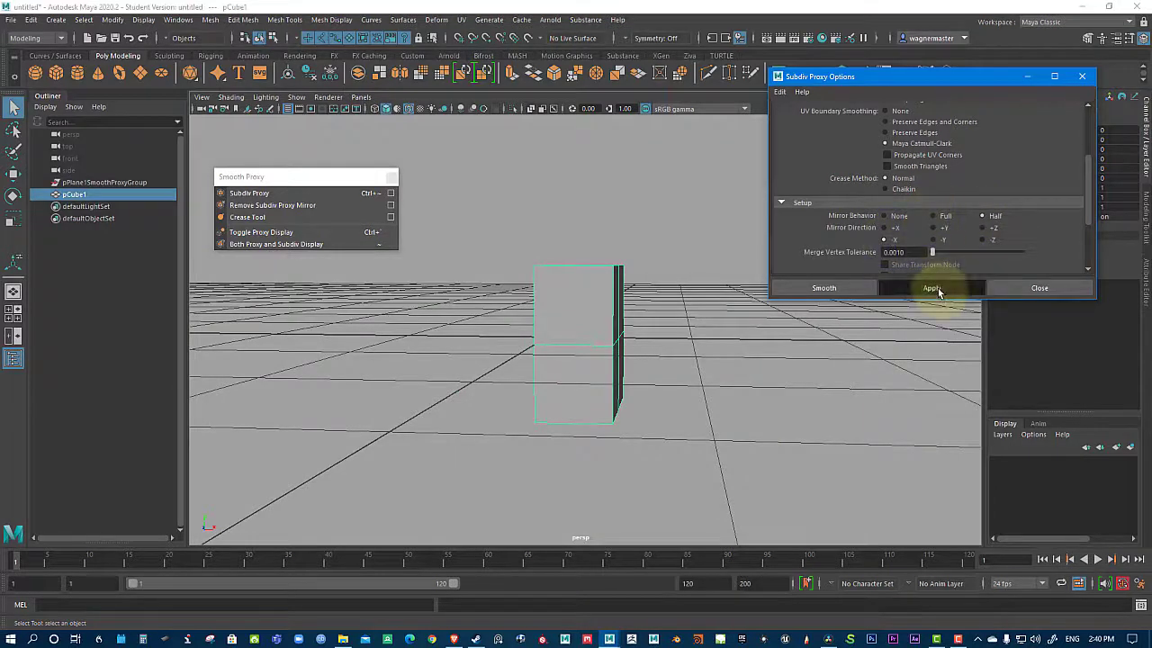
pyautogui.keyDown('alt'); pyautogui.moveTo(688, 404); pyautogui.dragTo(546, 328); pyautogui.keyUp('alt')
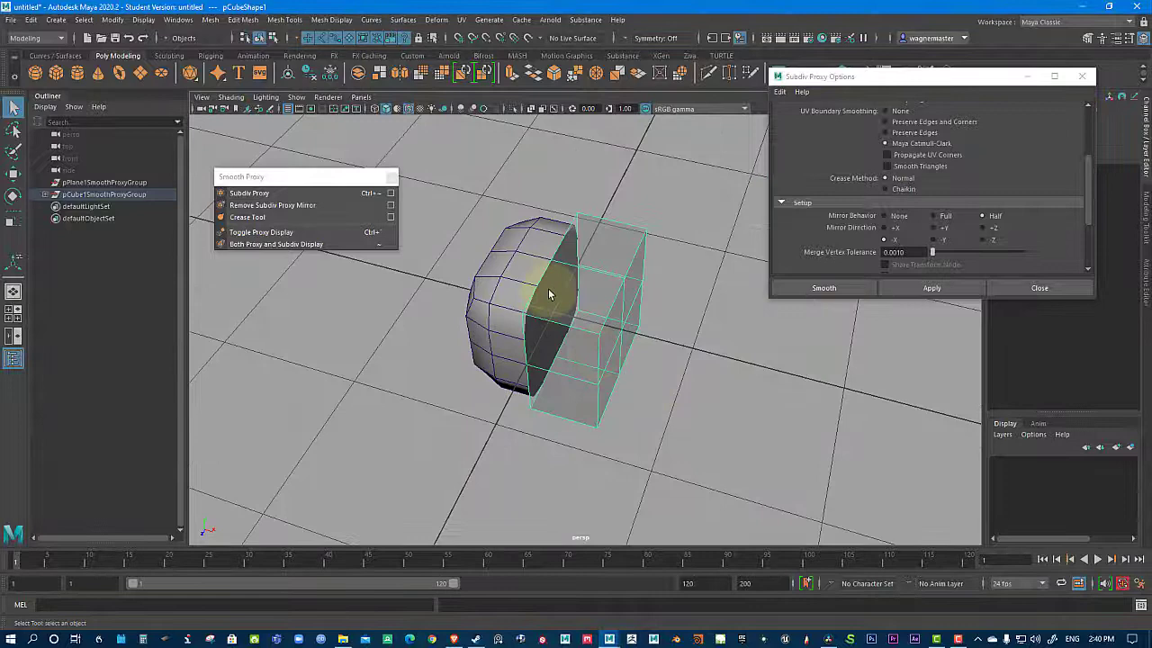
pyautogui.keyDown('alt'); pyautogui.moveTo(533, 286); pyautogui.dragTo(732, 442); pyautogui.keyUp('alt')
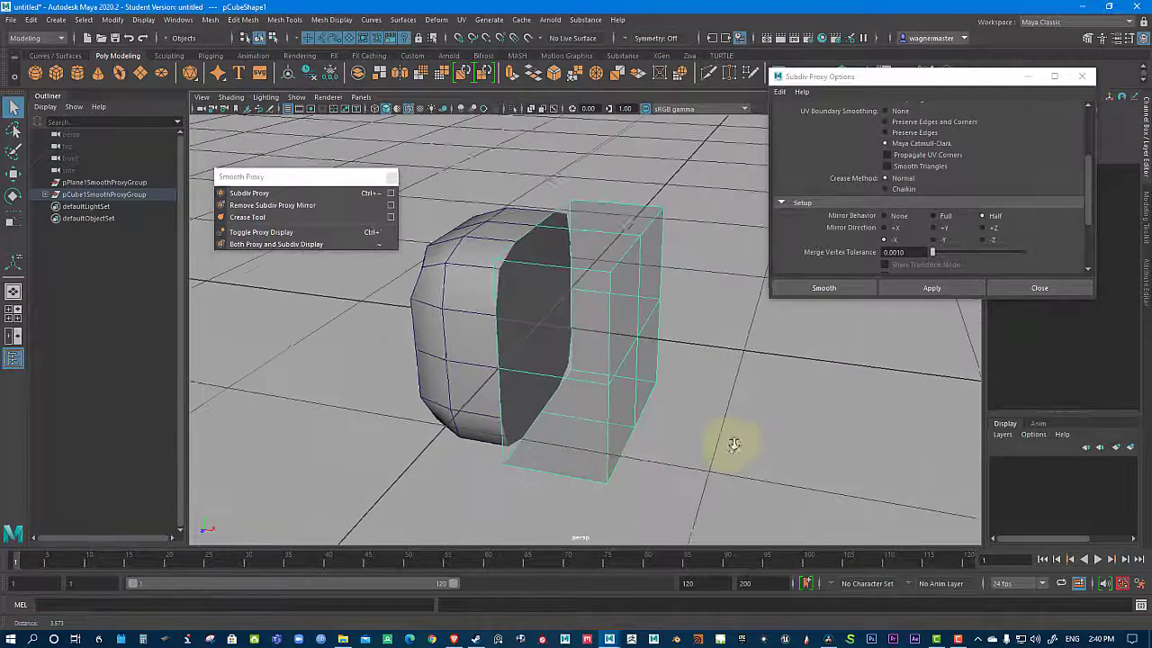
# Step: Insert an edge loop around the half-cube proxy with Multi-Cut, between its open side and outer face
pyautogui.keyDown('shift'); pyautogui.rightClick(585, 250); pyautogui.keyUp('shift')
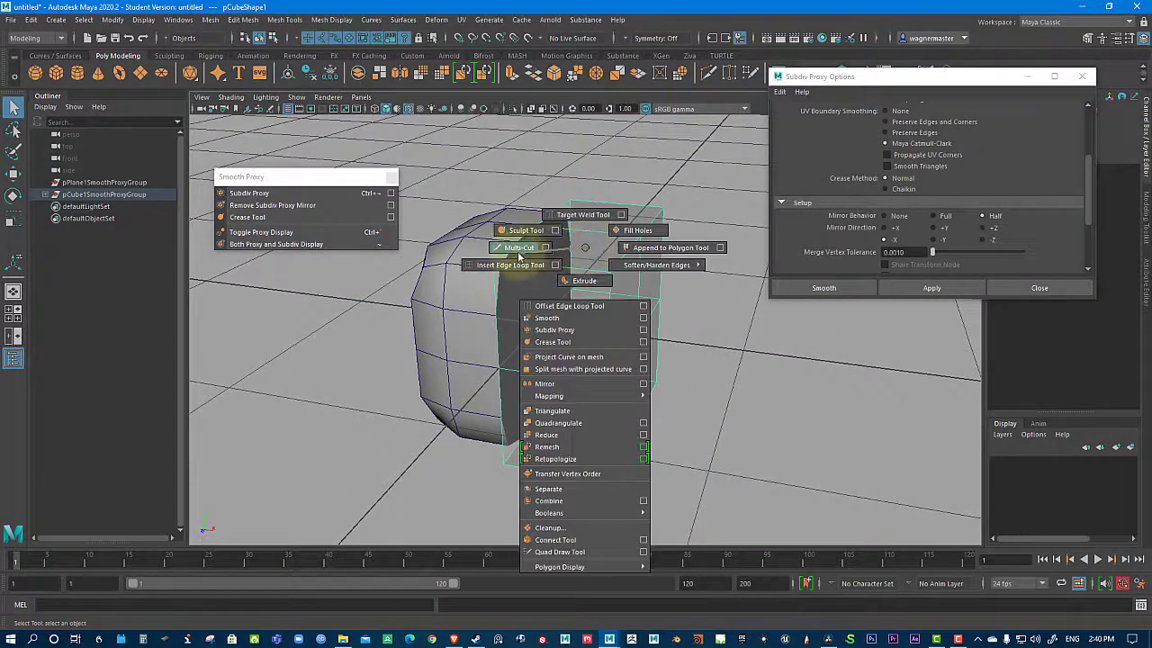
pyautogui.click(518, 247)
pyautogui.keyDown('ctrl'); pyautogui.click(551, 256); pyautogui.keyUp('ctrl')
pyautogui.keyDown('alt'); pyautogui.moveTo(551, 261); pyautogui.dragTo(193, 283); pyautogui.keyUp('alt')
# Step: Try moving the upper vertical edge at the proxy's front outer corner, and undo the move
pyautogui.click(14, 173)
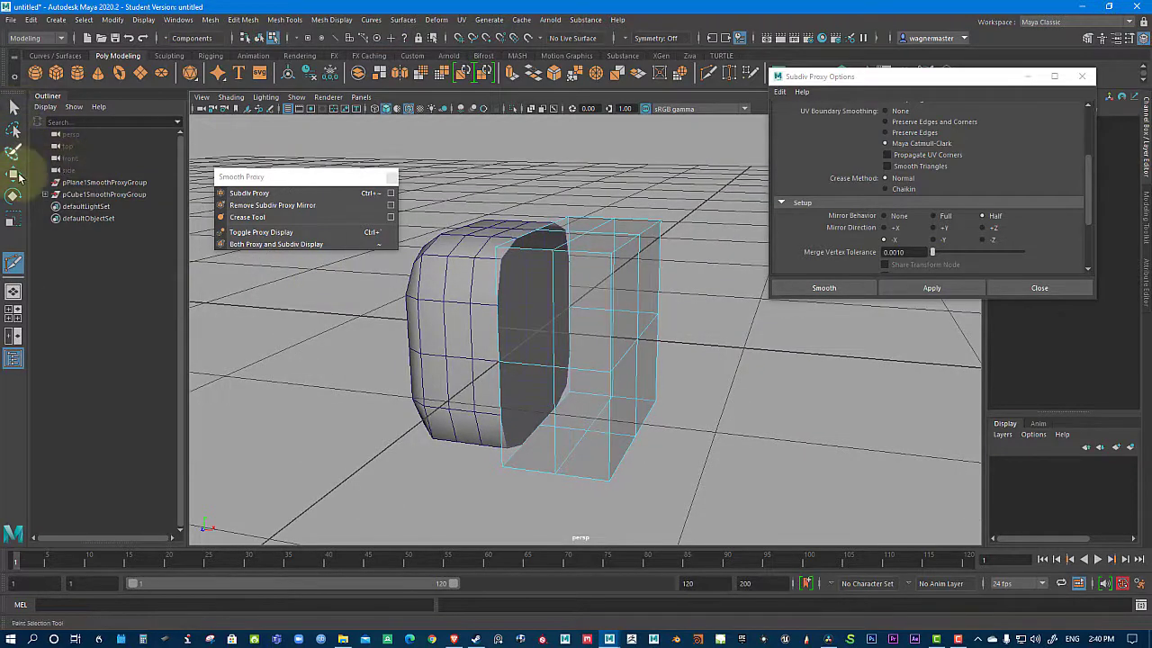
pyautogui.click(609, 316)
pyautogui.moveTo(593, 328); pyautogui.dragTo(601, 323)
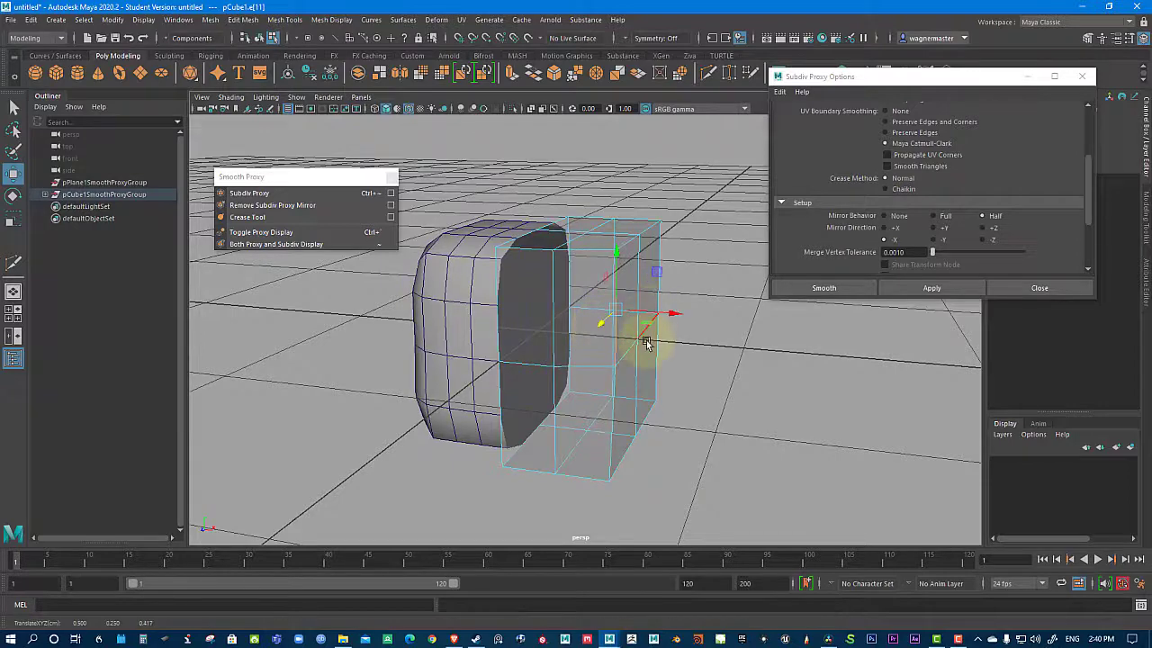
pyautogui.hotkey('ctrl', 'z')
# Step: In vertex mode, pull the proxy's lower front corner vertices downward and move its middle front vertices slightly inward
pyautogui.keyDown('alt'); pyautogui.moveTo(716, 404); pyautogui.dragTo(618, 373); pyautogui.keyUp('alt')
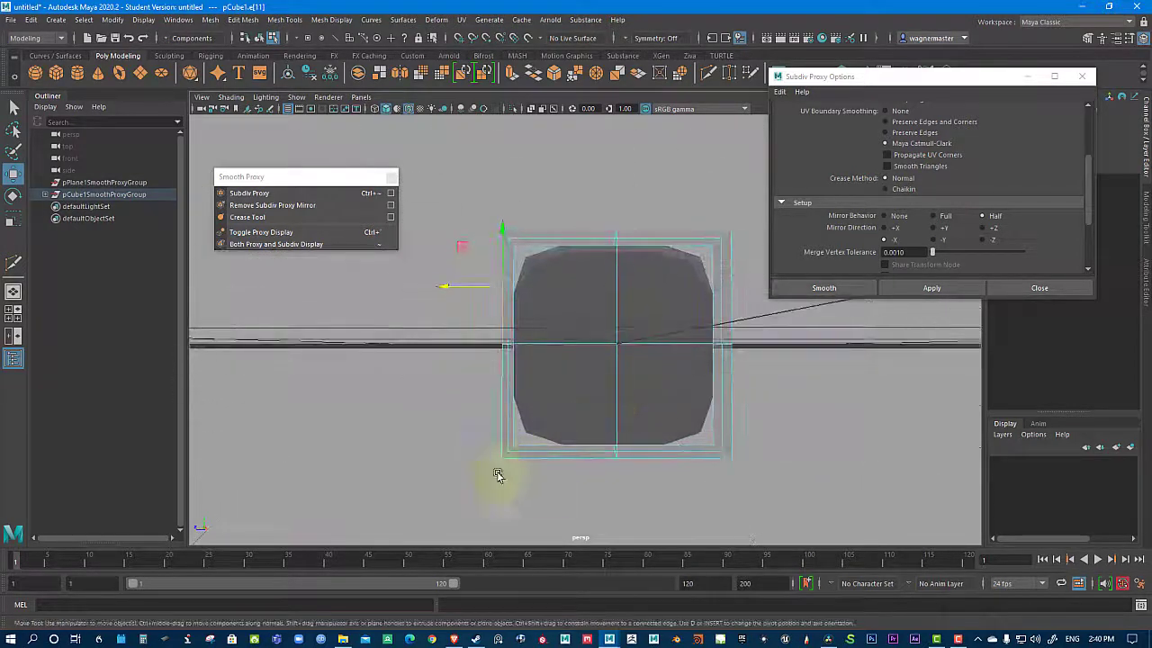
pyautogui.moveTo(524, 433); pyautogui.dragTo(438, 314, button='right')
pyautogui.moveTo(402, 383); pyautogui.dragTo(582, 536)
pyautogui.moveTo(509, 468); pyautogui.dragTo(502, 495)
pyautogui.moveTo(464, 319); pyautogui.dragTo(579, 390)
pyautogui.moveTo(511, 342); pyautogui.dragTo(520, 340)
# Step: Reshape the proxy's side profile by pulling the lower back and upper back corner vertices inward
pyautogui.moveTo(478, 198); pyautogui.dragTo(516, 236)
pyautogui.moveTo(714, 432)
pyautogui.mouseDown()
pyautogui.moveTo(738, 466)
pyautogui.moveTo(709, 425)
pyautogui.mouseUp()
pyautogui.moveTo(659, 206); pyautogui.dragTo(748, 270)
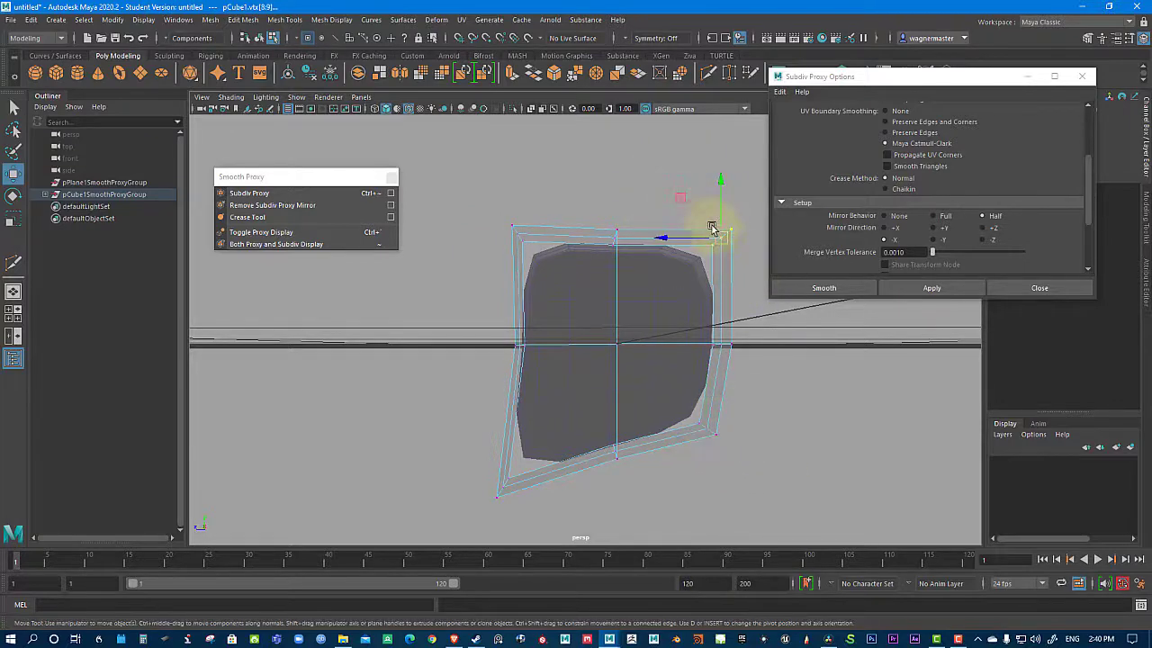
pyautogui.moveTo(713, 228); pyautogui.dragTo(702, 258)
# Step: Move the proxy's outer vertical corner edges inward along X and scale them to about 0.74 along Z
pyautogui.keyDown('alt'); pyautogui.moveTo(545, 381); pyautogui.dragTo(574, 407); pyautogui.keyUp('alt')
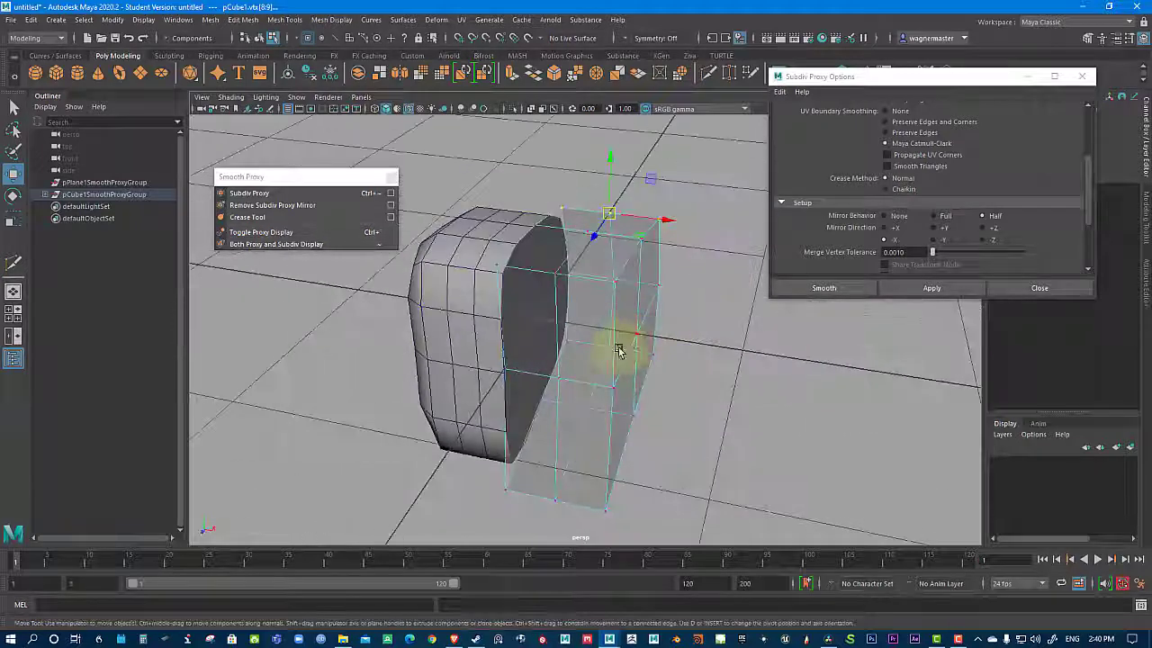
pyautogui.moveTo(614, 306); pyautogui.dragTo(611, 274, button='right')
pyautogui.click(612, 337)
pyautogui.keyDown('shift'); pyautogui.click(604, 446); pyautogui.keyUp('shift')
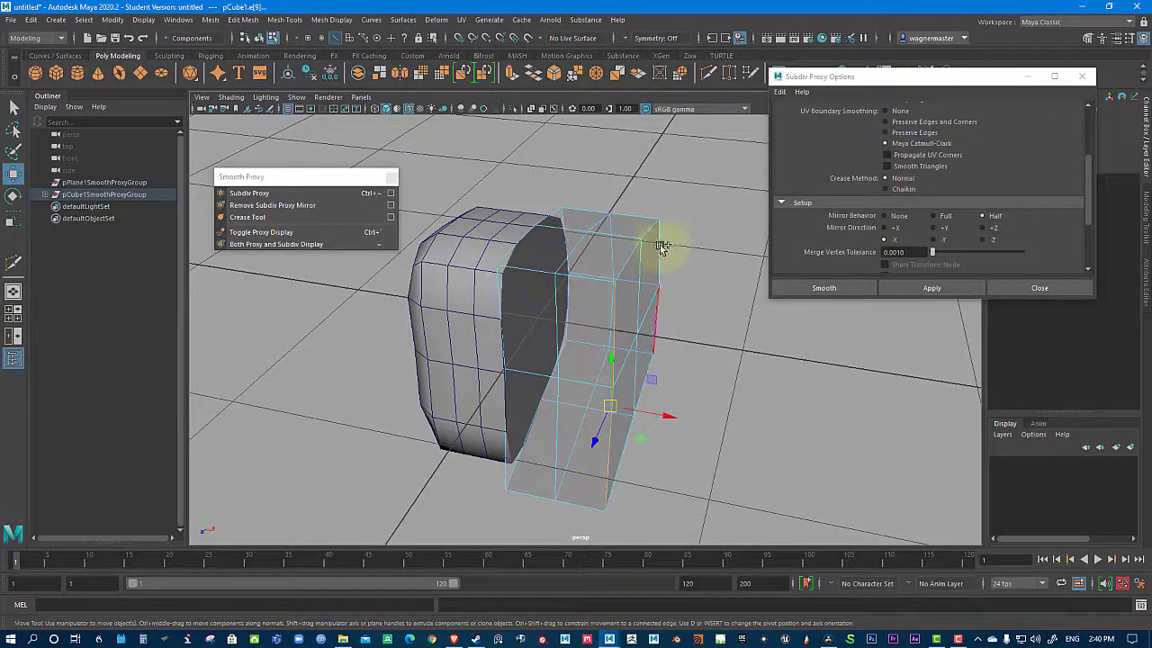
pyautogui.keyDown('shift'); pyautogui.click(660, 251); pyautogui.keyUp('shift')
pyautogui.moveTo(693, 356); pyautogui.dragTo(677, 358)
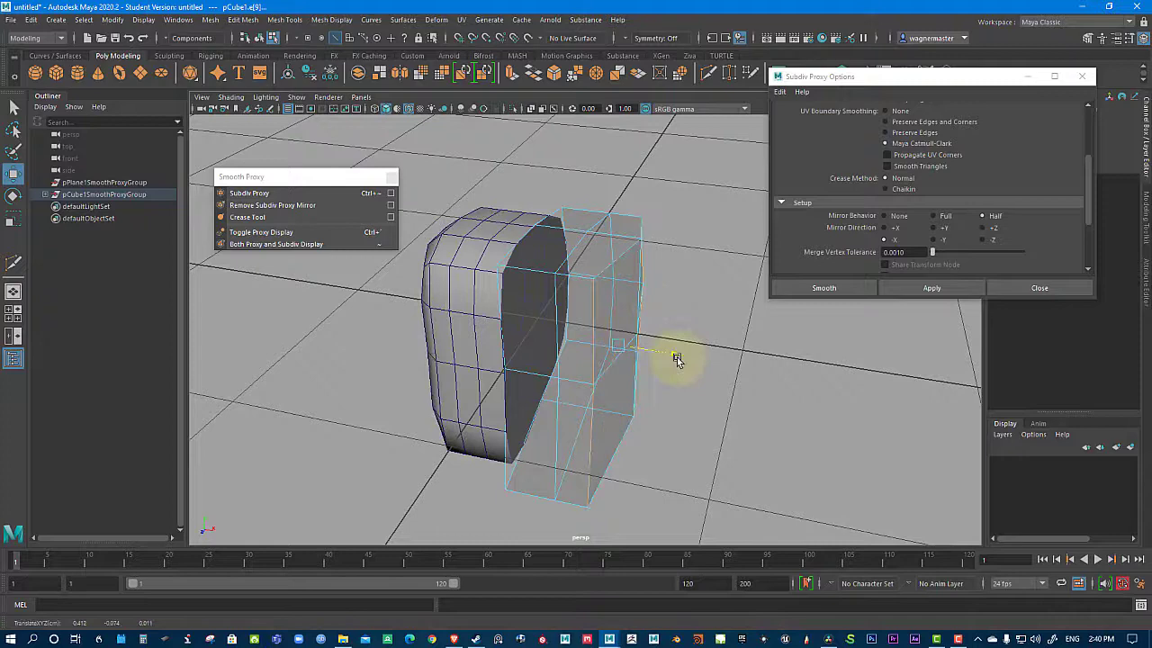
pyautogui.press('r')
pyautogui.moveTo(602, 375); pyautogui.dragTo(607, 362)
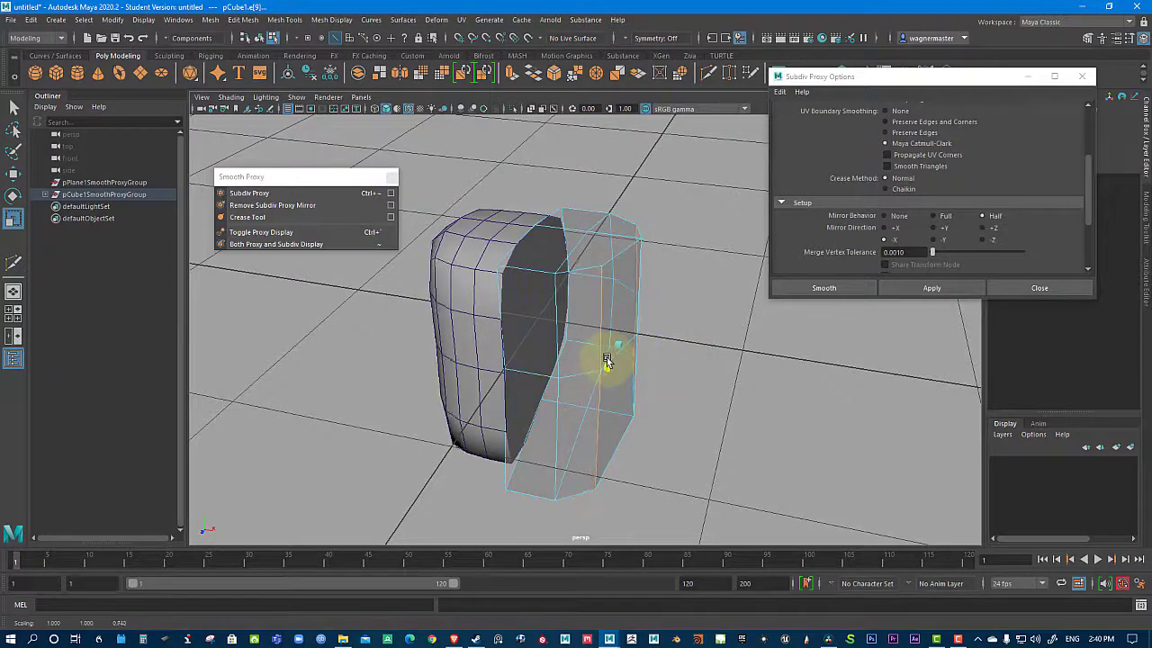
# Step: Select the outer edges along the top of the proxy and move them slightly downward
pyautogui.keyDown('alt'); pyautogui.moveTo(681, 423); pyautogui.dragTo(501, 241); pyautogui.keyUp('alt')
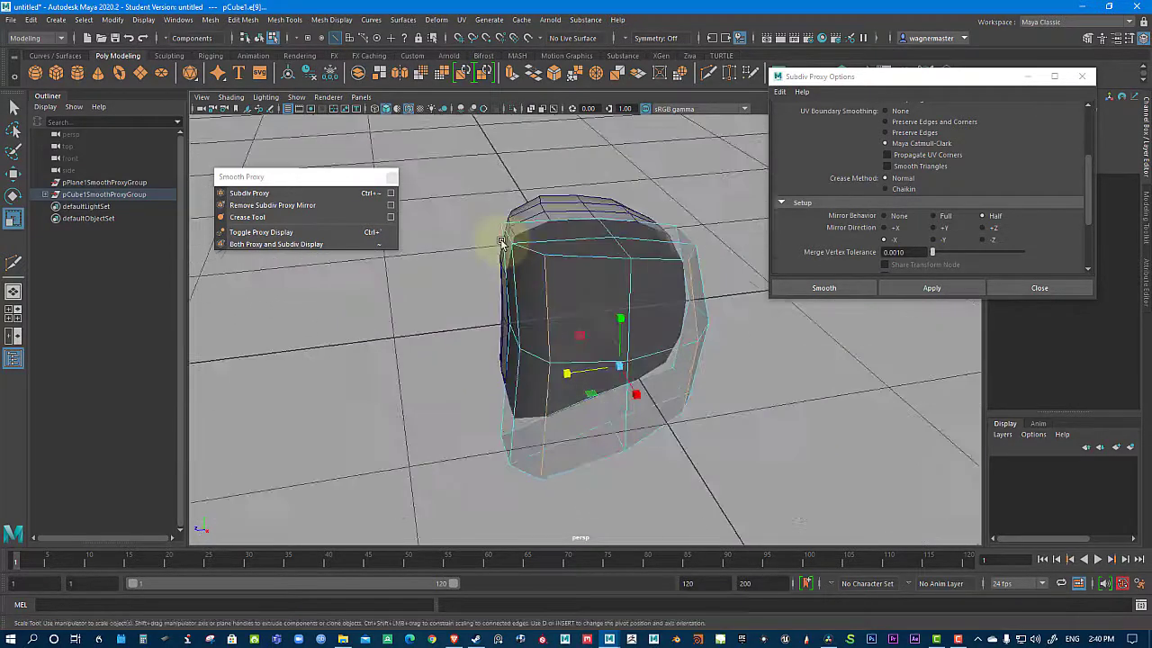
pyautogui.click(534, 254)
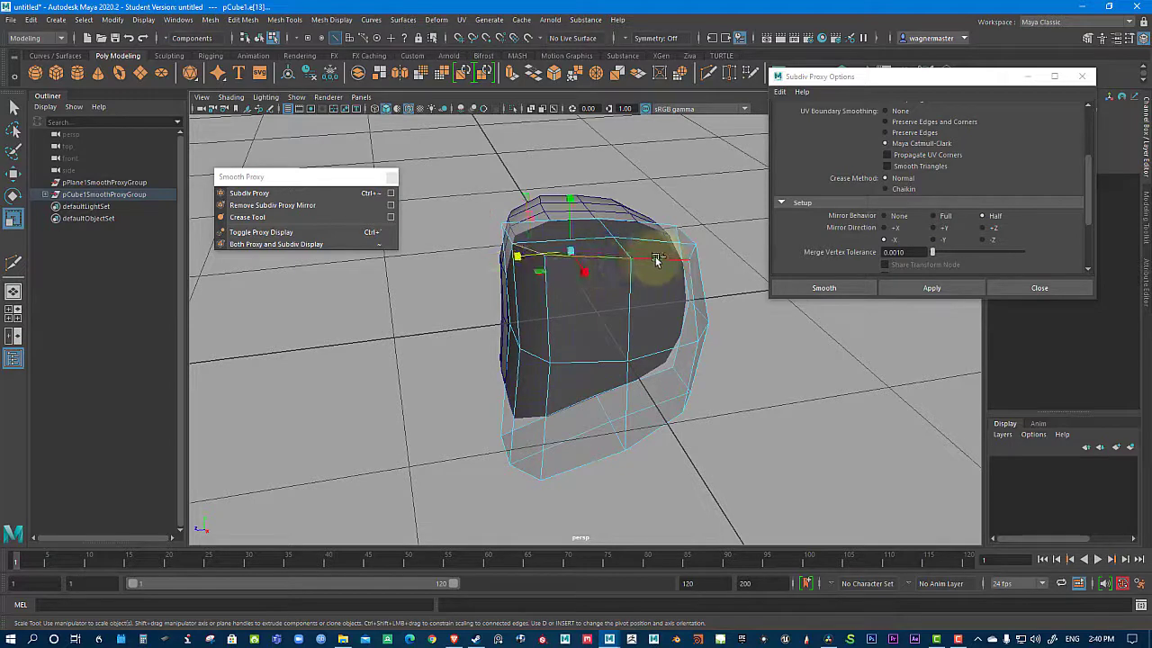
pyautogui.keyDown('shift'); pyautogui.click(690, 254); pyautogui.keyUp('shift')
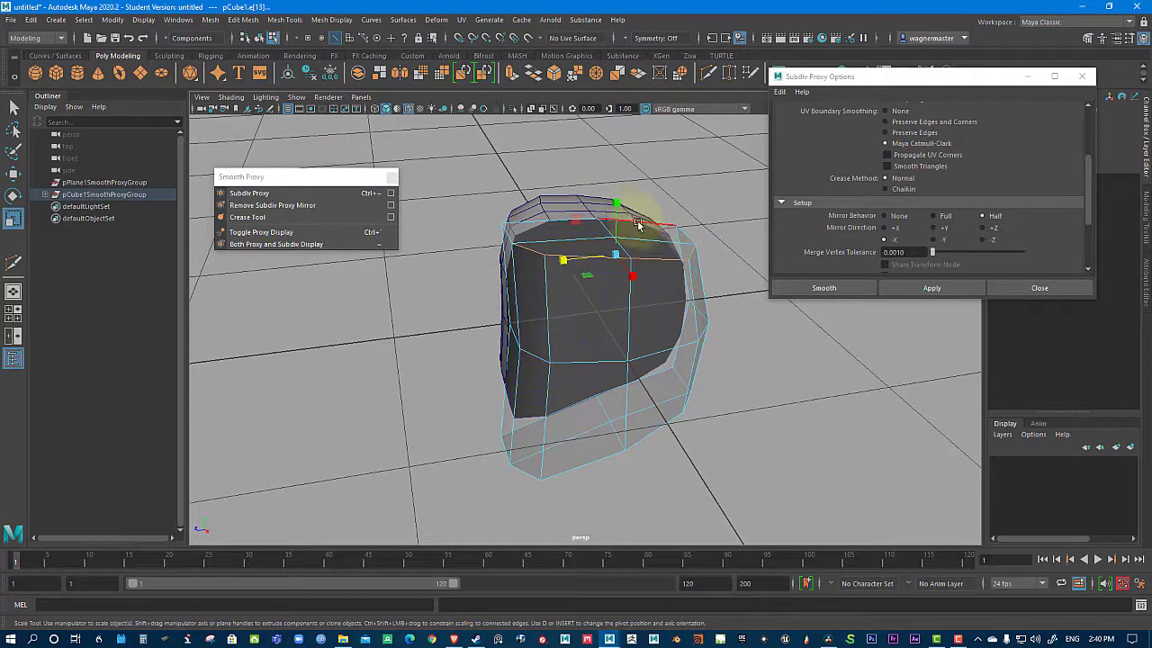
pyautogui.press('w')
pyautogui.moveTo(623, 200); pyautogui.dragTo(624, 220)
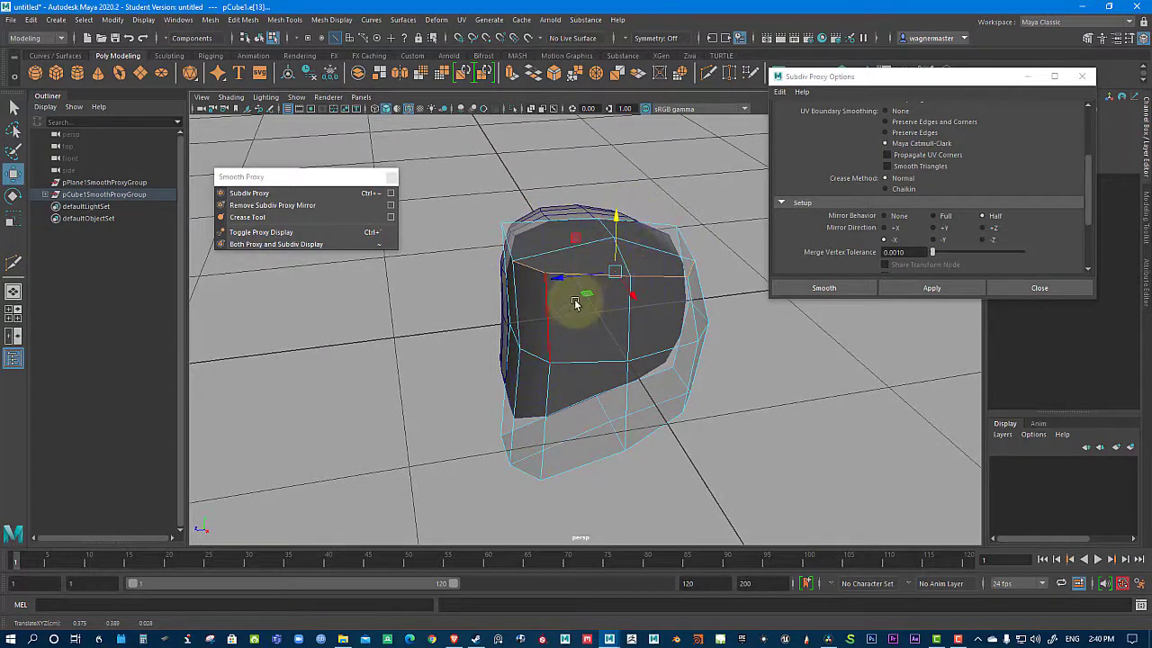
# Step: In vertex mode, lower an outer top corner vertex and shift a top vertex of the inserted loop inward along X
pyautogui.keyDown('alt'); pyautogui.moveTo(576, 304); pyautogui.dragTo(637, 257); pyautogui.keyUp('alt')
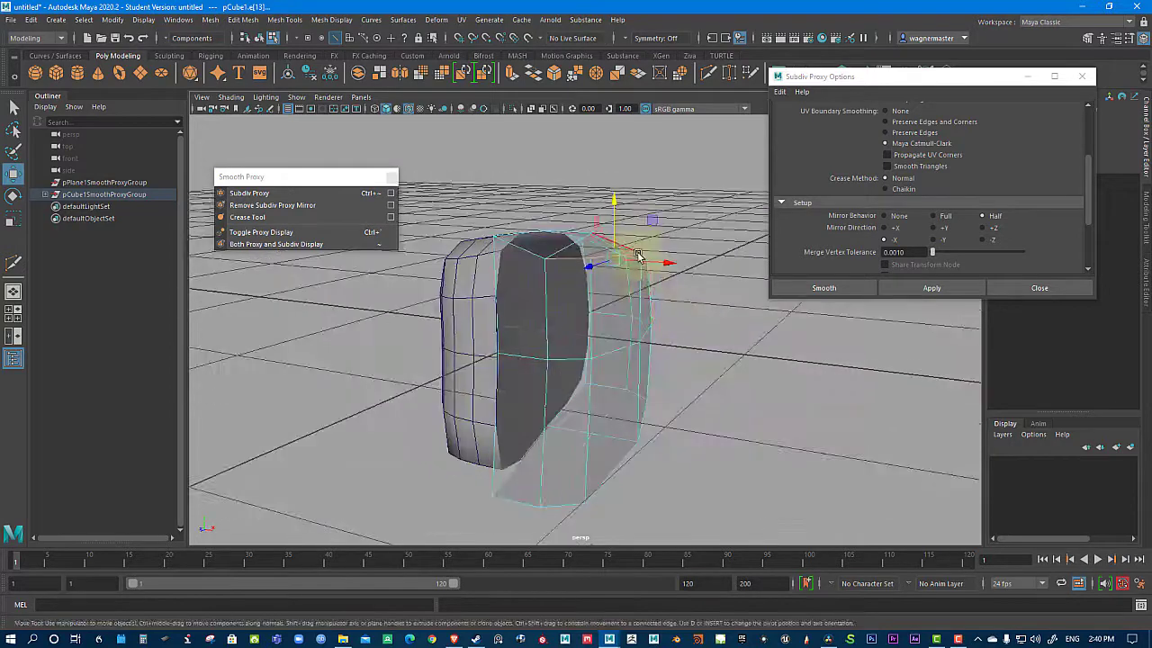
pyautogui.moveTo(637, 257); pyautogui.dragTo(651, 255, button='right')
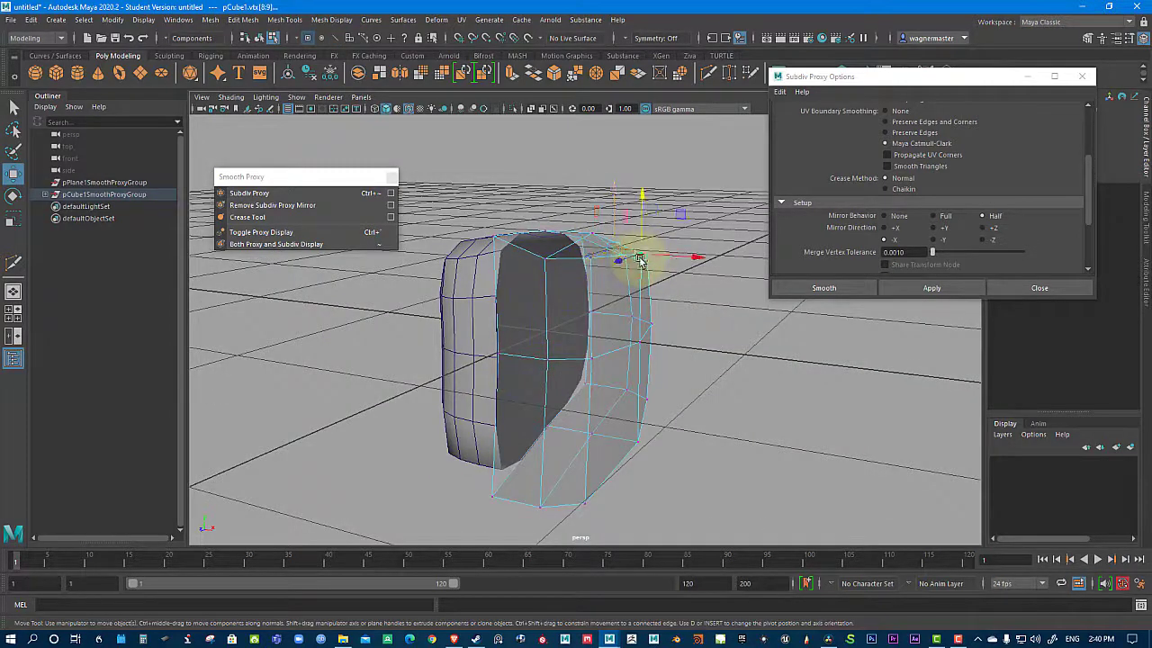
pyautogui.moveTo(647, 256); pyautogui.dragTo(642, 277)
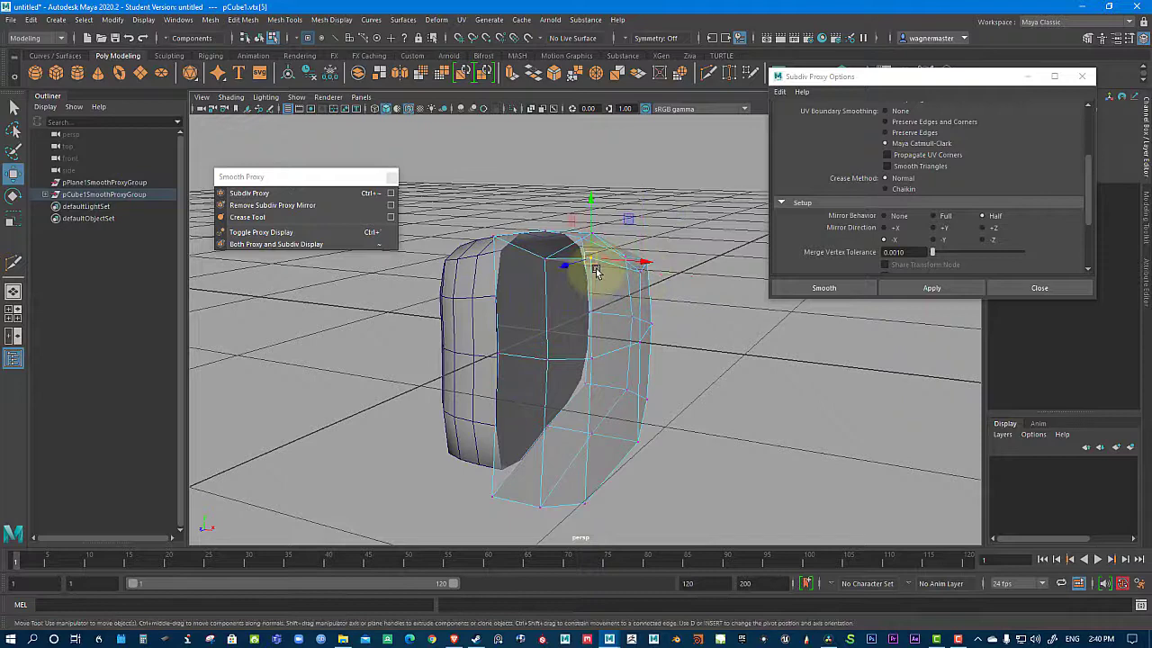
pyautogui.moveTo(590, 261)
pyautogui.keyDown('alt'); pyautogui.mouseDown()
pyautogui.moveTo(681, 283)
pyautogui.moveTo(588, 257)
pyautogui.mouseUp(); pyautogui.keyUp('alt')
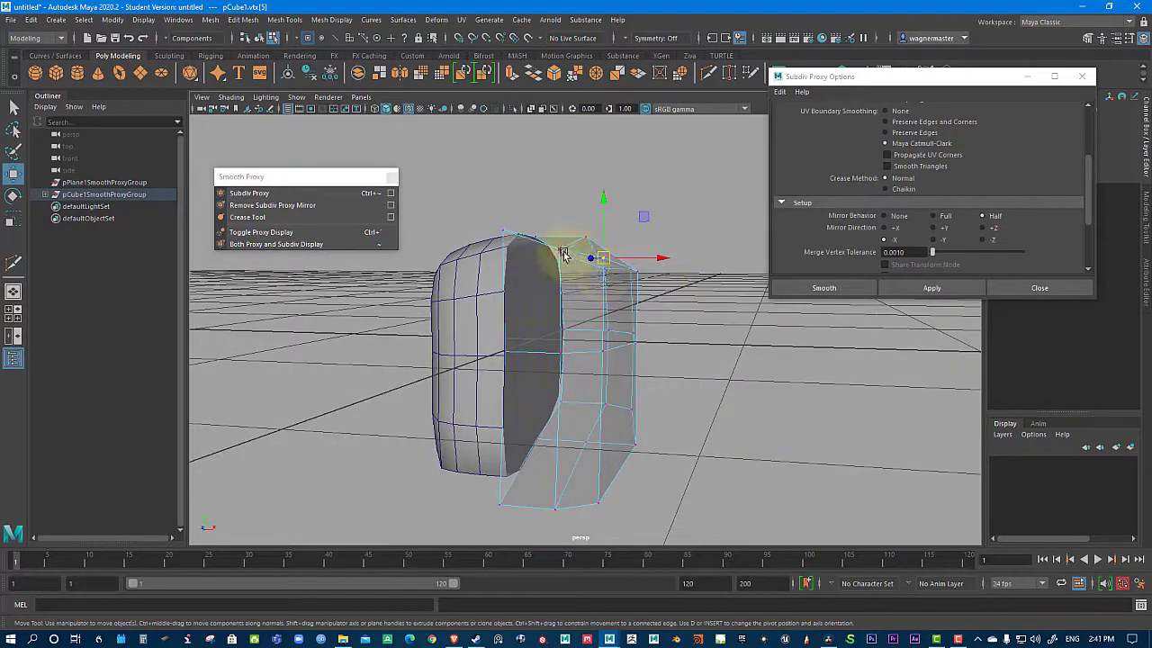
pyautogui.click(551, 235)
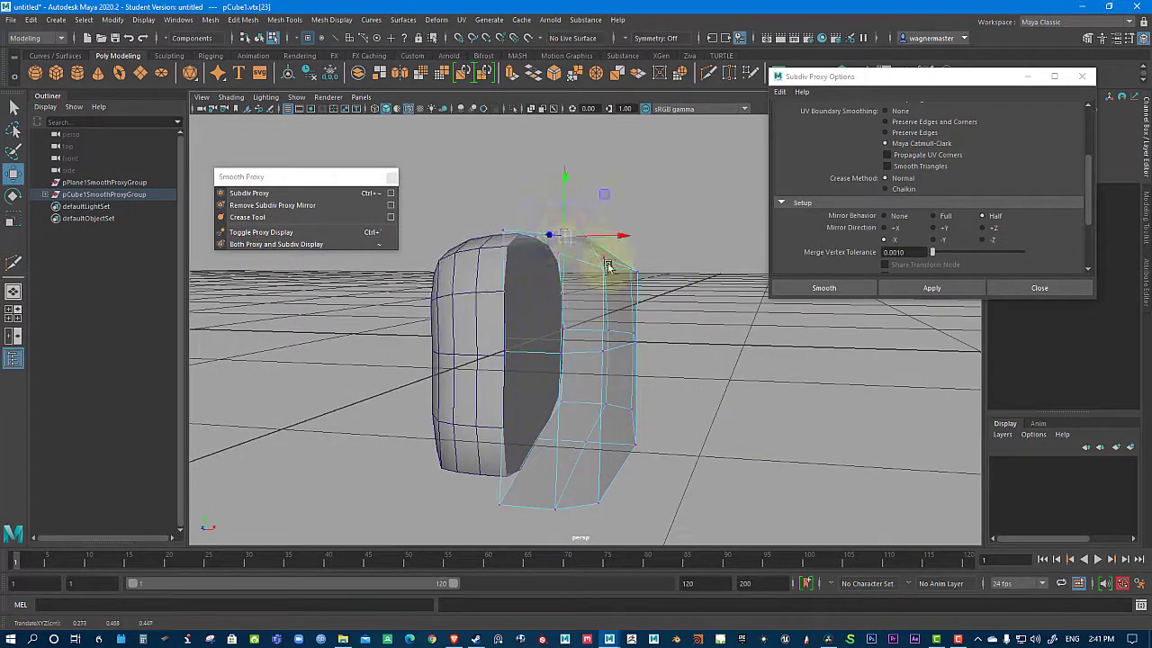
pyautogui.keyDown('alt'); pyautogui.moveTo(650, 301); pyautogui.dragTo(624, 251); pyautogui.keyUp('alt')
pyautogui.click(636, 274)
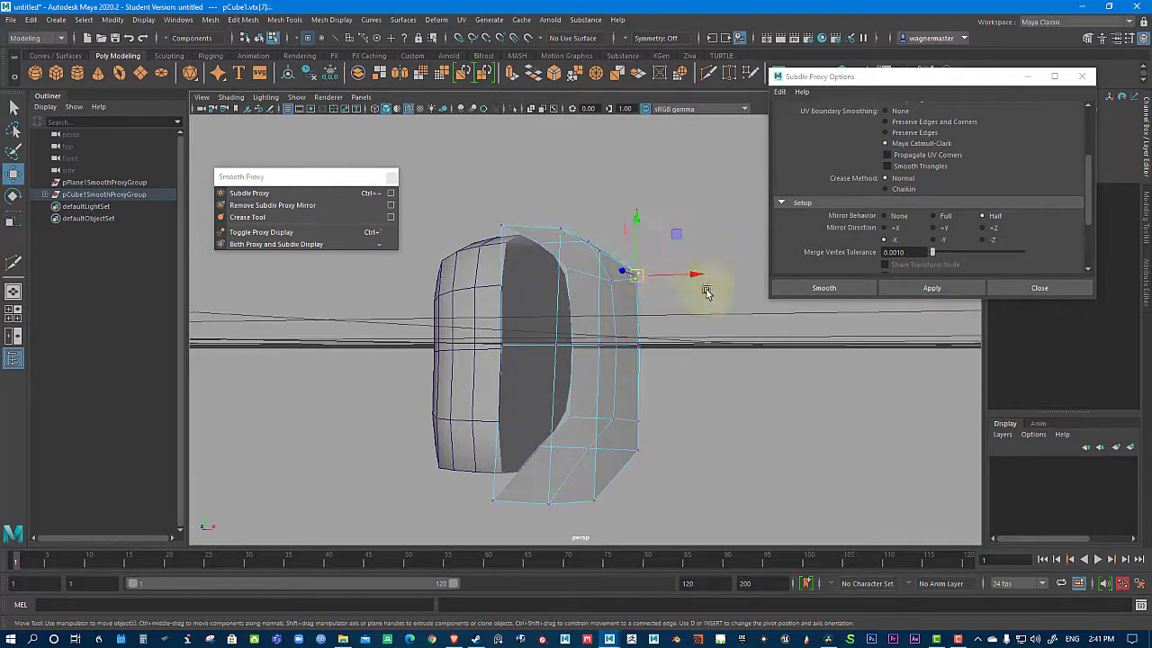
# Step: Move the two middle-height vertices on the proxy's front face inward along X
pyautogui.keyDown('alt'); pyautogui.moveTo(643, 334); pyautogui.dragTo(650, 396); pyautogui.keyUp('alt')
pyautogui.click(619, 345)
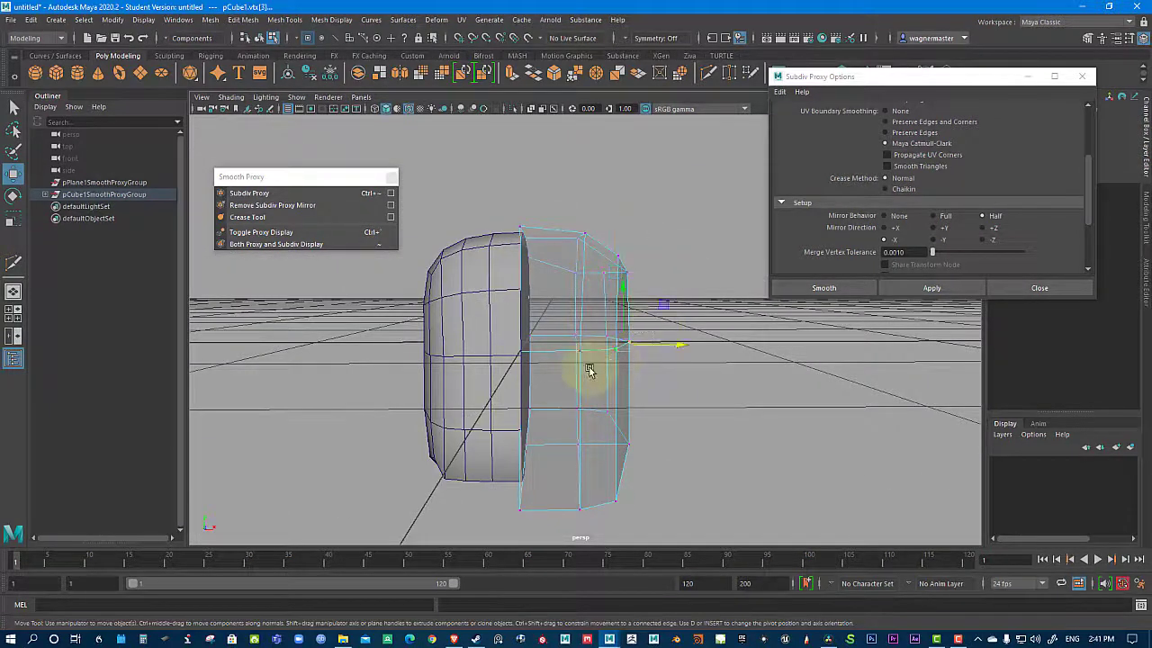
pyautogui.moveTo(651, 347); pyautogui.dragTo(635, 353)
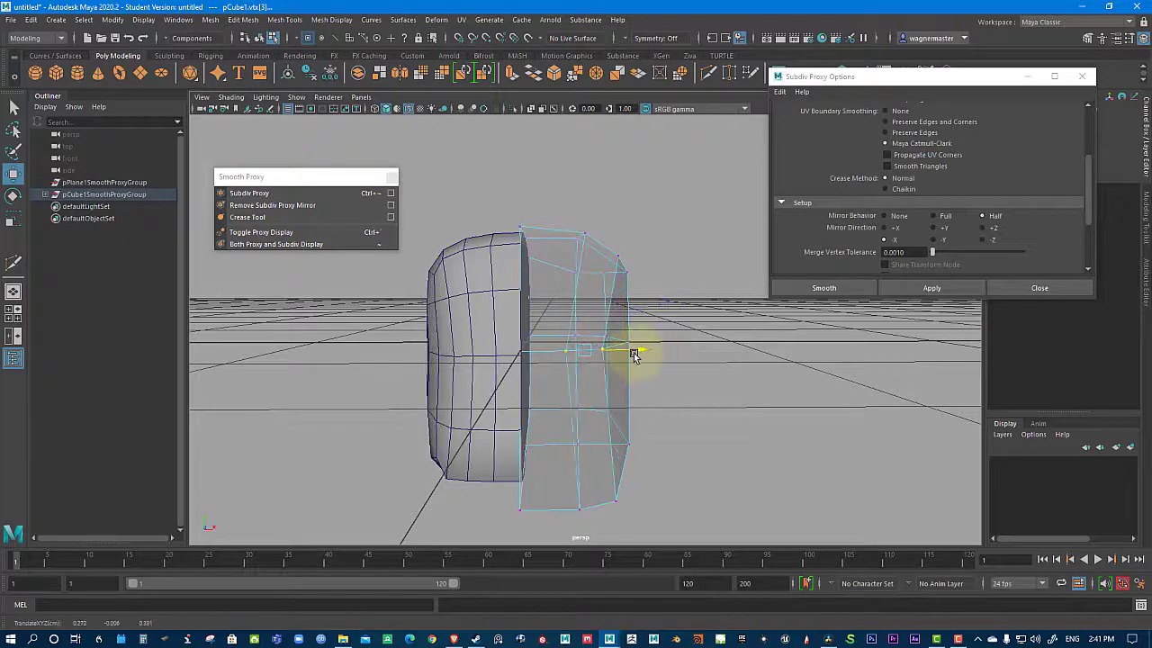
# Step: Cut a curved path with Multi-Cut across the lower front face, starting and ending on the open side's border edge
pyautogui.keyDown('alt'); pyautogui.moveTo(677, 486); pyautogui.dragTo(609, 455); pyautogui.keyUp('alt')
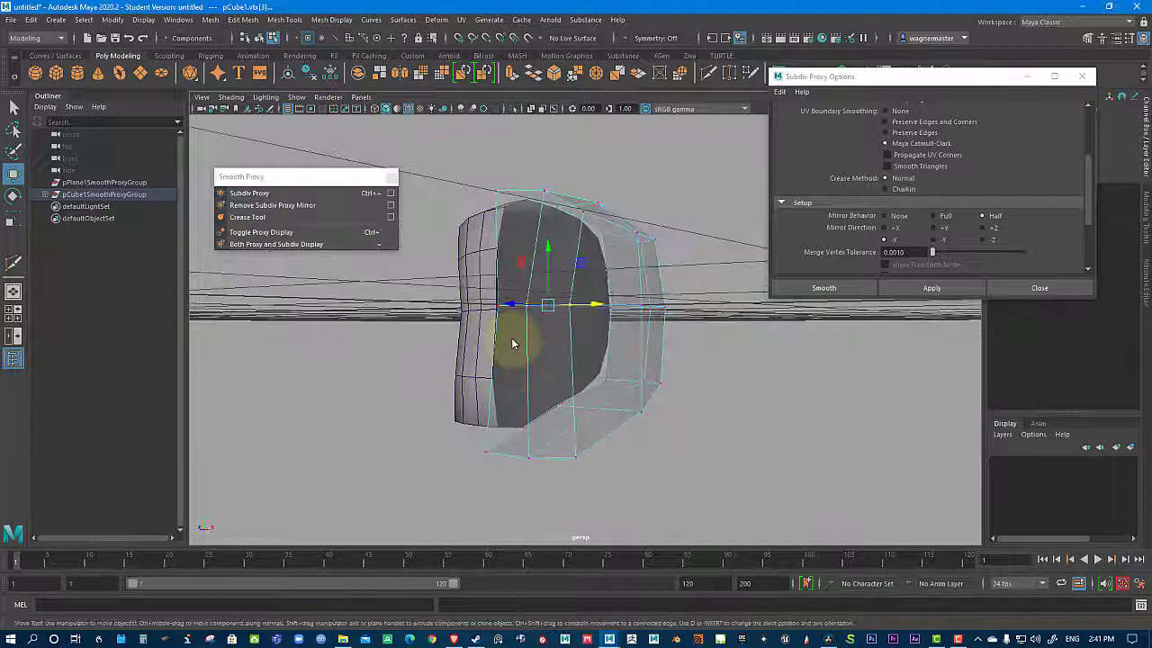
pyautogui.moveTo(513, 343); pyautogui.dragTo(467, 330, button='right')
pyautogui.keyDown('shift'); pyautogui.rightClick(532, 331); pyautogui.keyUp('shift')
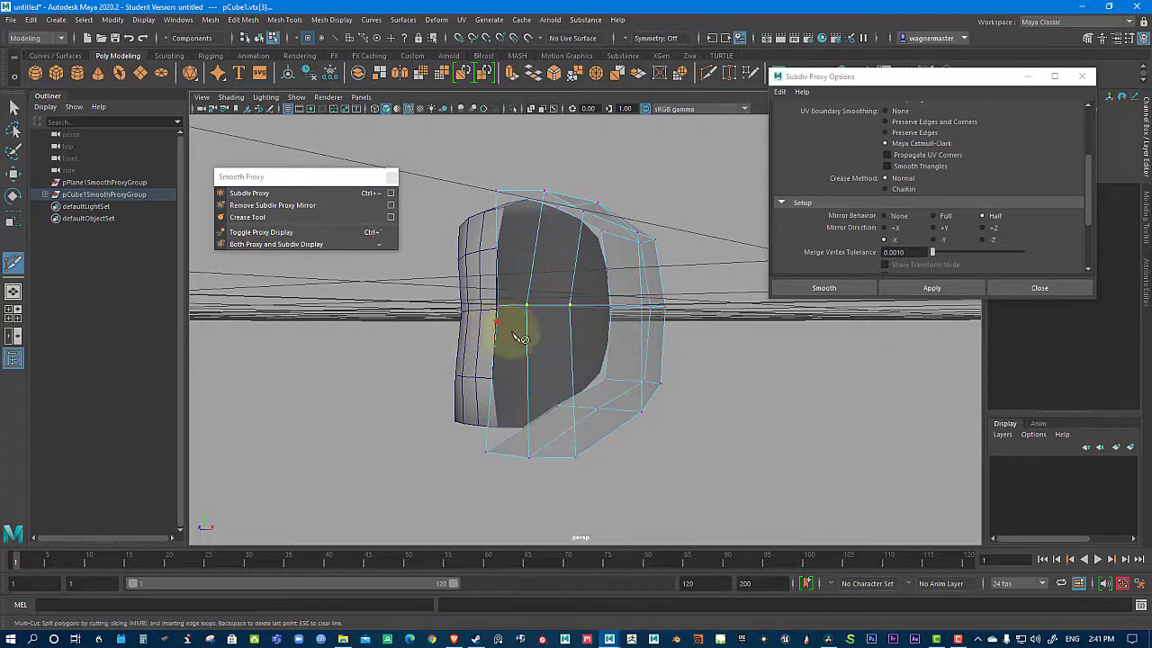
pyautogui.click(526, 344)
pyautogui.click(549, 385)
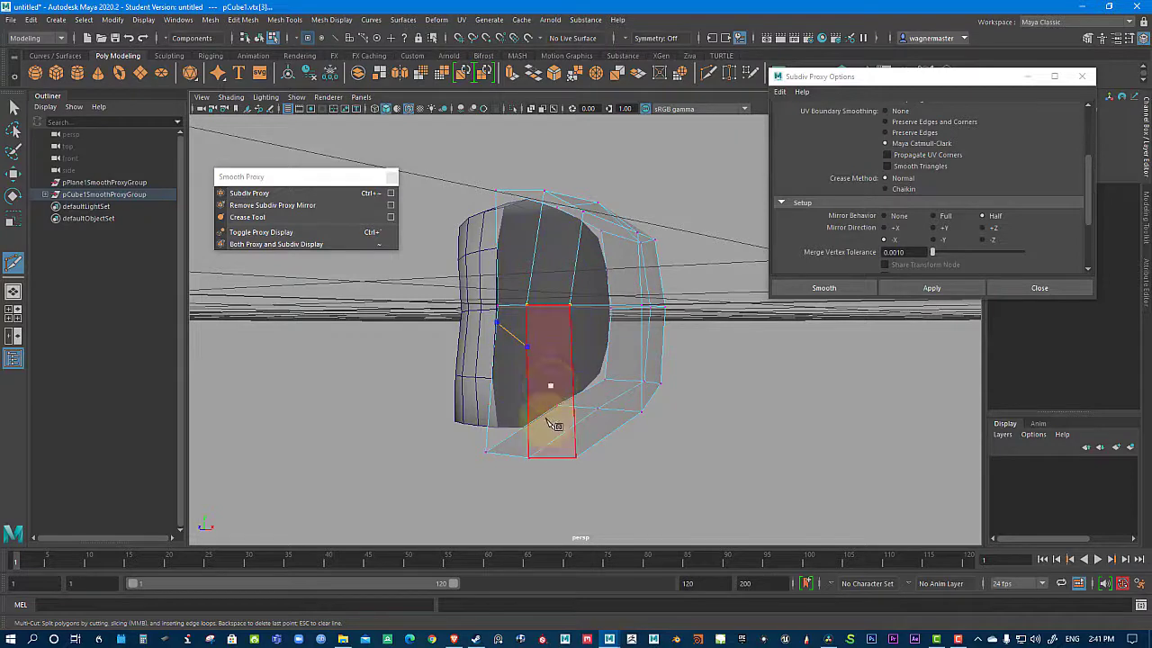
pyautogui.click(547, 411)
pyautogui.click(528, 420)
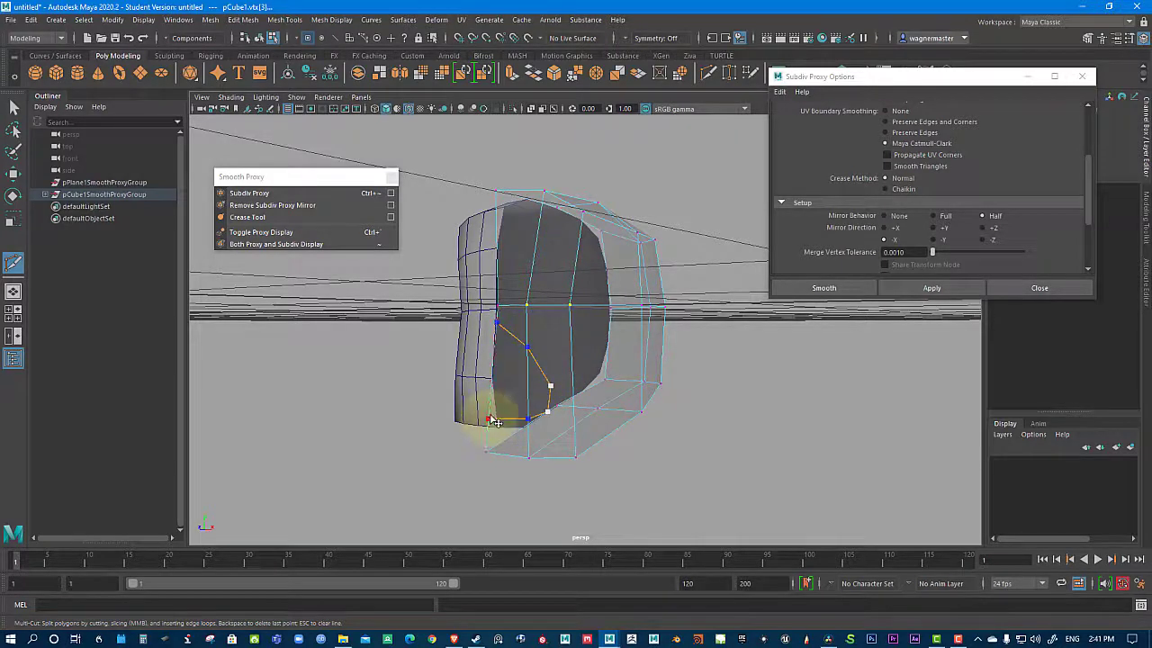
pyautogui.press('Return')
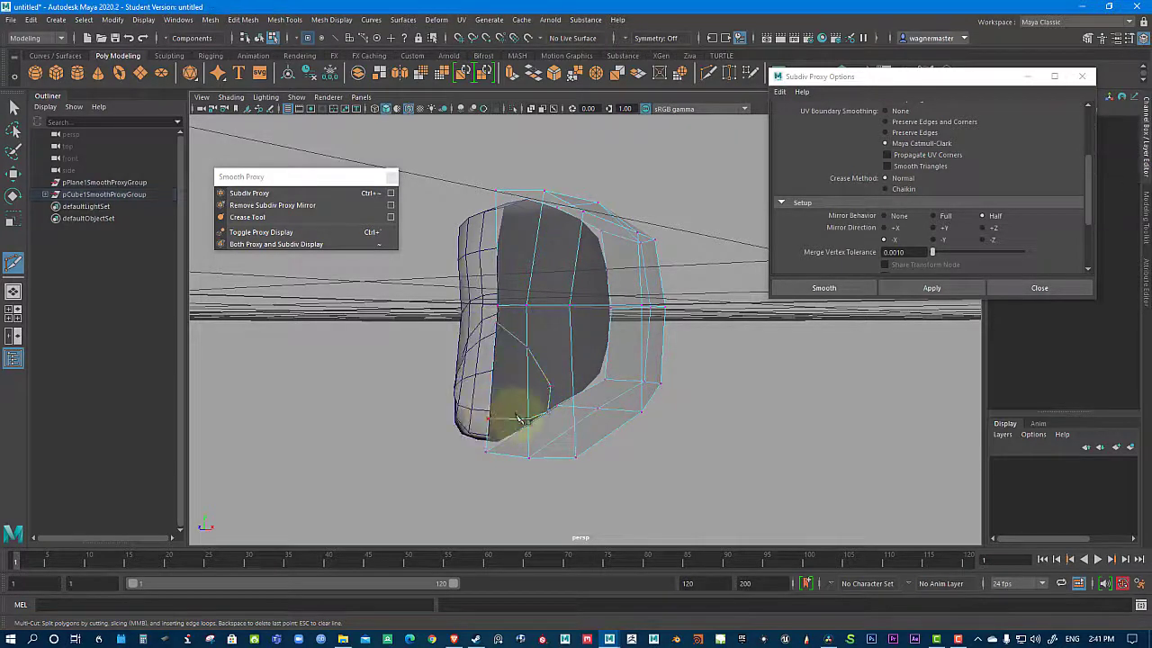
# Step: Extend the front cut with new edges from its outermost vertex to the front corner edge and across the outer side
pyautogui.click(573, 388)
pyautogui.rightClick(587, 386)
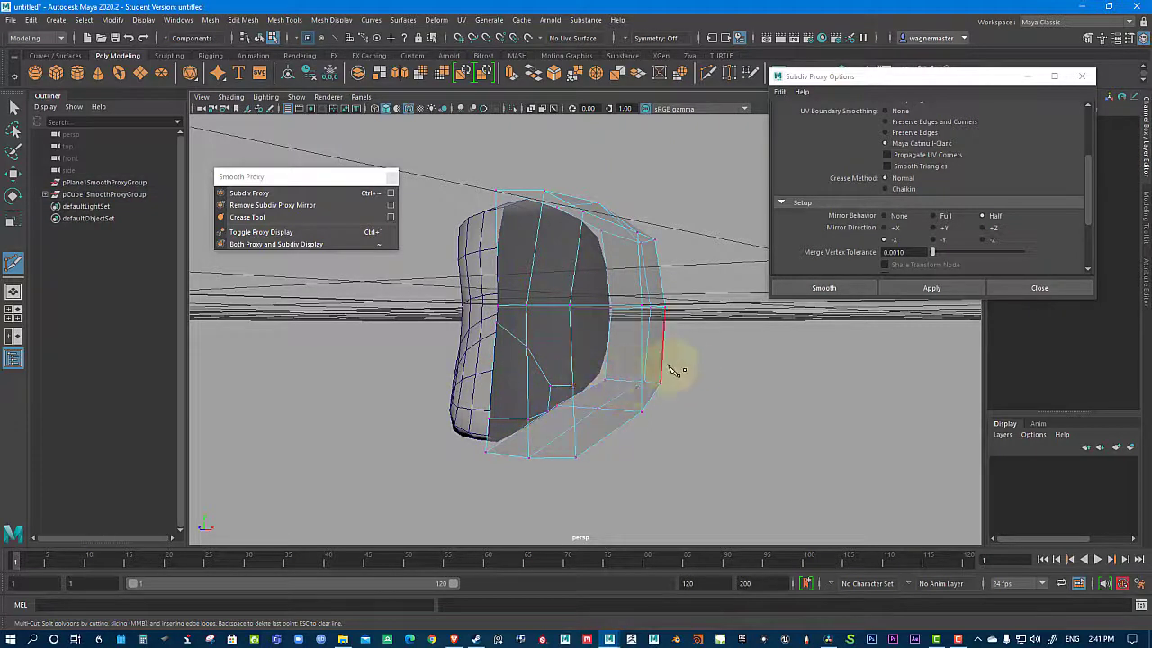
pyautogui.keyDown('alt'); pyautogui.moveTo(675, 369); pyautogui.dragTo(658, 365); pyautogui.keyUp('alt')
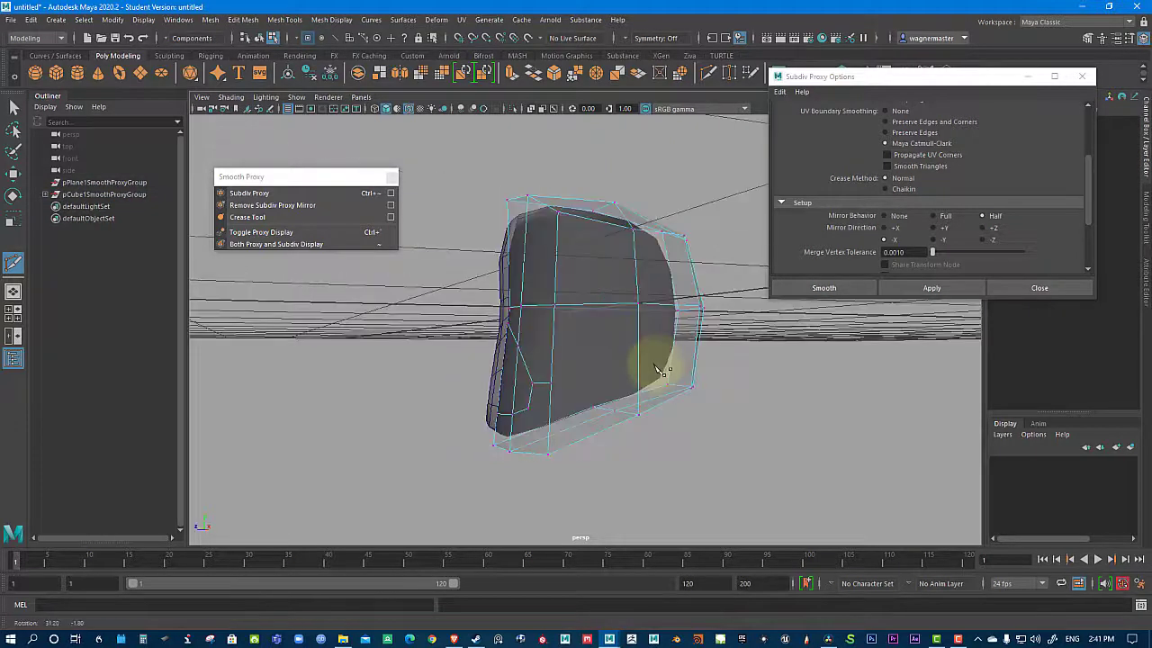
pyautogui.click(550, 384)
pyautogui.click(639, 357)
pyautogui.rightClick(647, 369)
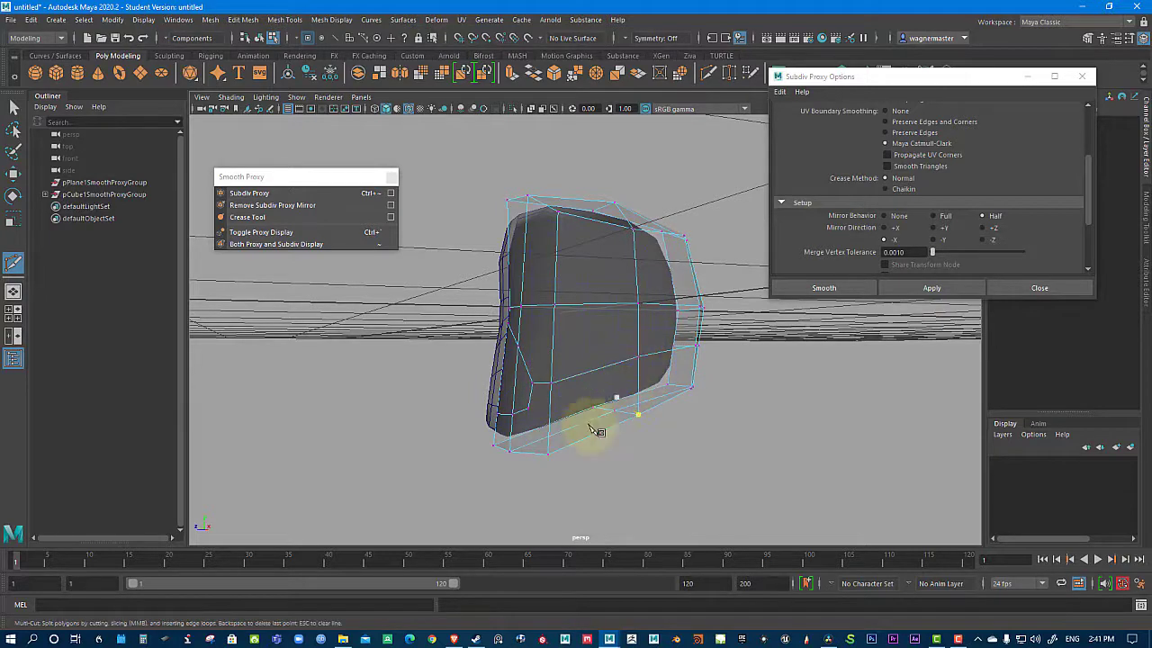
# Step: Cut an edge with Multi-Cut from the lower front cut's inner vertex to the proxy's bottom front corner, splitting the many-sided face
pyautogui.moveTo(595, 430)
pyautogui.keyDown('alt'); pyautogui.mouseDown()
pyautogui.moveTo(625, 456)
pyautogui.moveTo(579, 438)
pyautogui.mouseUp(); pyautogui.keyUp('alt')
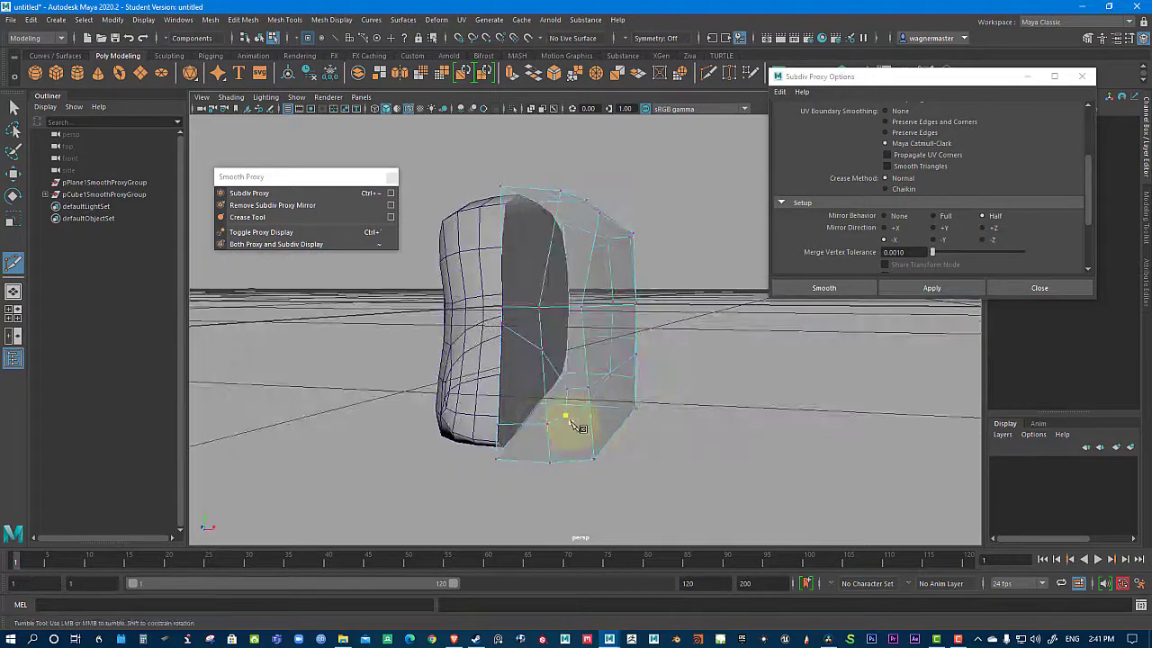
pyautogui.click(570, 420)
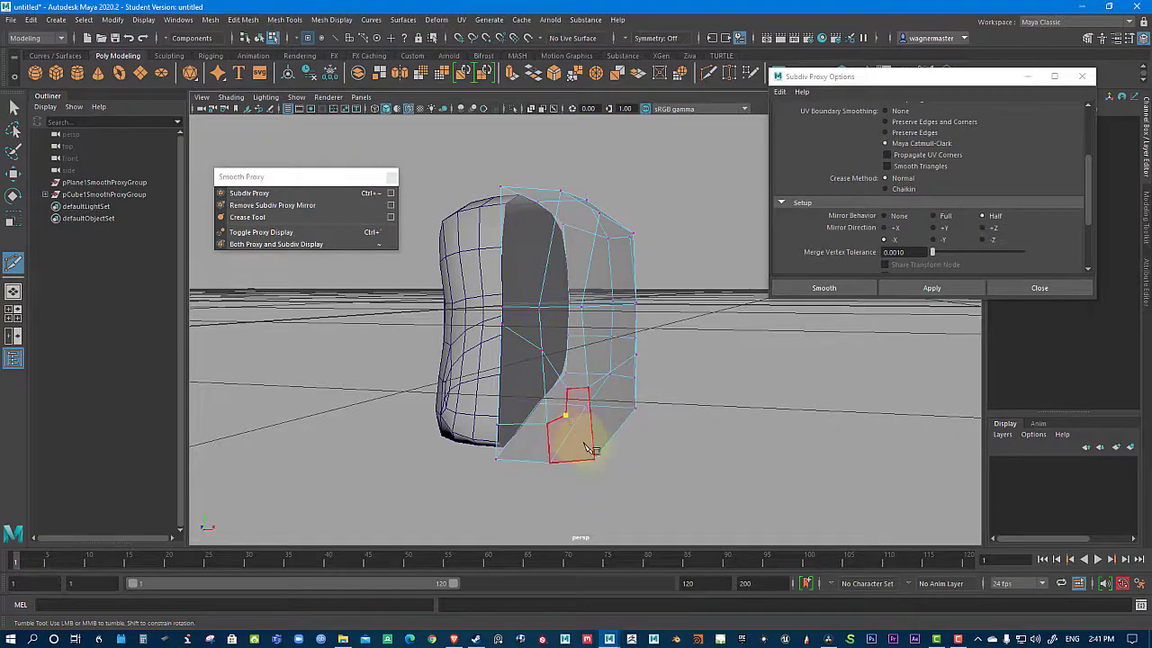
pyautogui.keyDown('alt'); pyautogui.moveTo(681, 476); pyautogui.dragTo(527, 411); pyautogui.keyUp('alt')
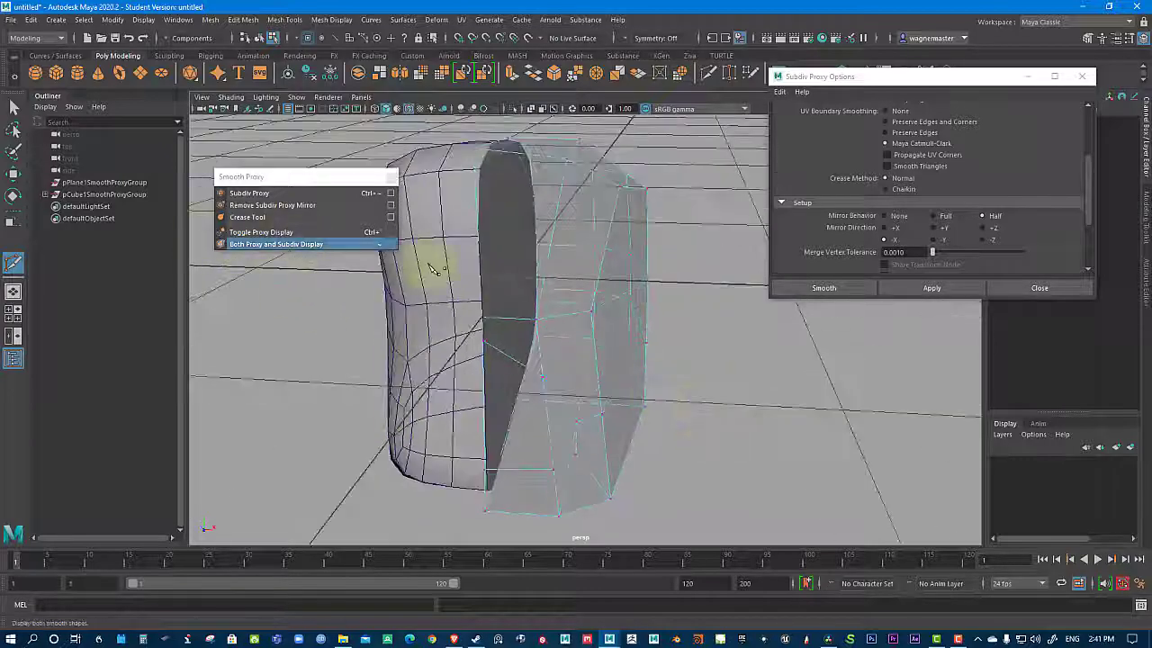
# Step: Insert a horizontal edge loop around the upper part of the proxy and return to the Select Tool
pyautogui.keyDown('alt'); pyautogui.moveTo(763, 410); pyautogui.dragTo(710, 391); pyautogui.keyUp('alt')
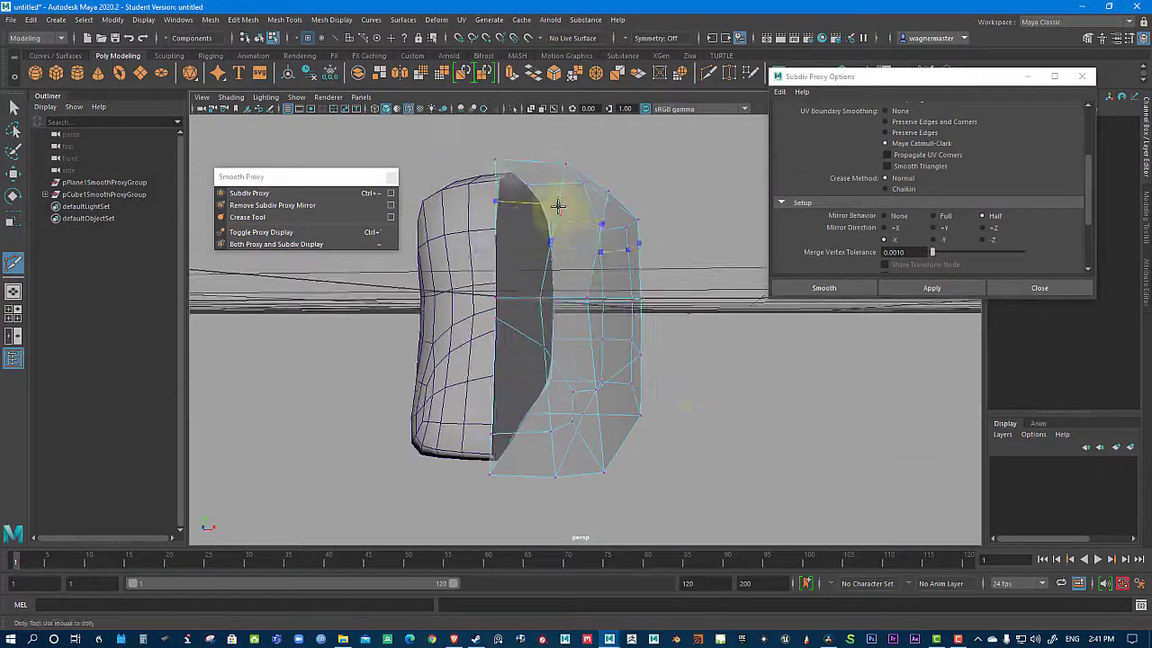
pyautogui.moveTo(797, 458)
pyautogui.keyDown('alt'); pyautogui.mouseDown()
pyautogui.moveTo(738, 463)
pyautogui.moveTo(804, 465)
pyautogui.mouseUp(); pyautogui.keyUp('alt')
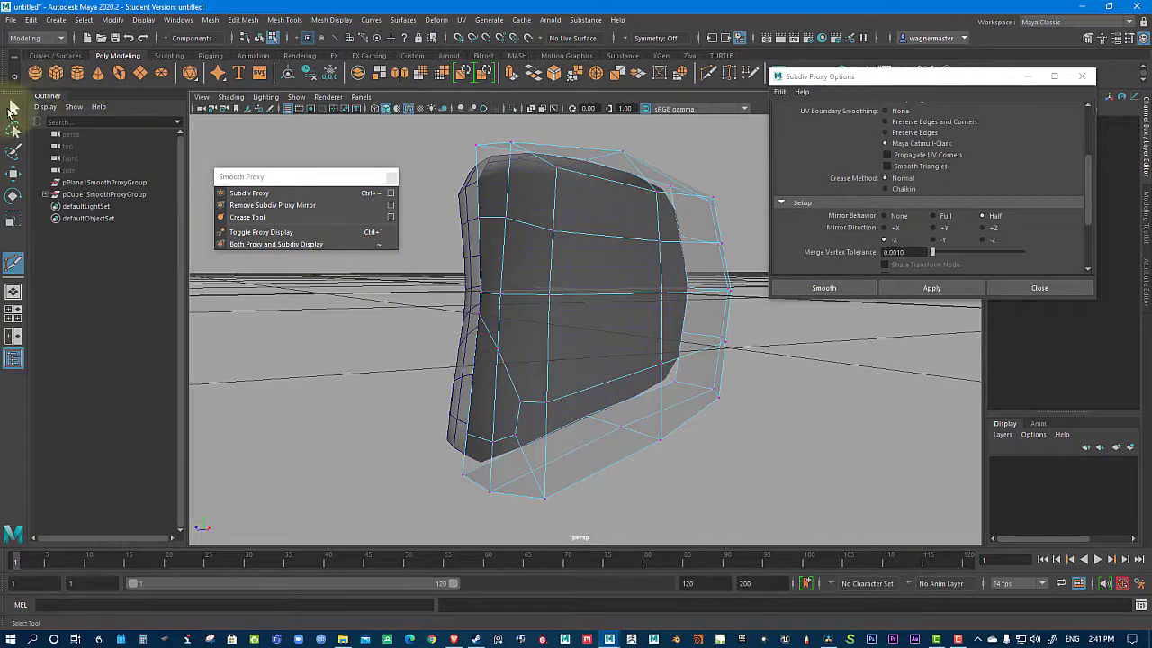
pyautogui.click(13, 108)
pyautogui.keyDown('alt'); pyautogui.moveTo(566, 476); pyautogui.dragTo(560, 419); pyautogui.keyUp('alt')
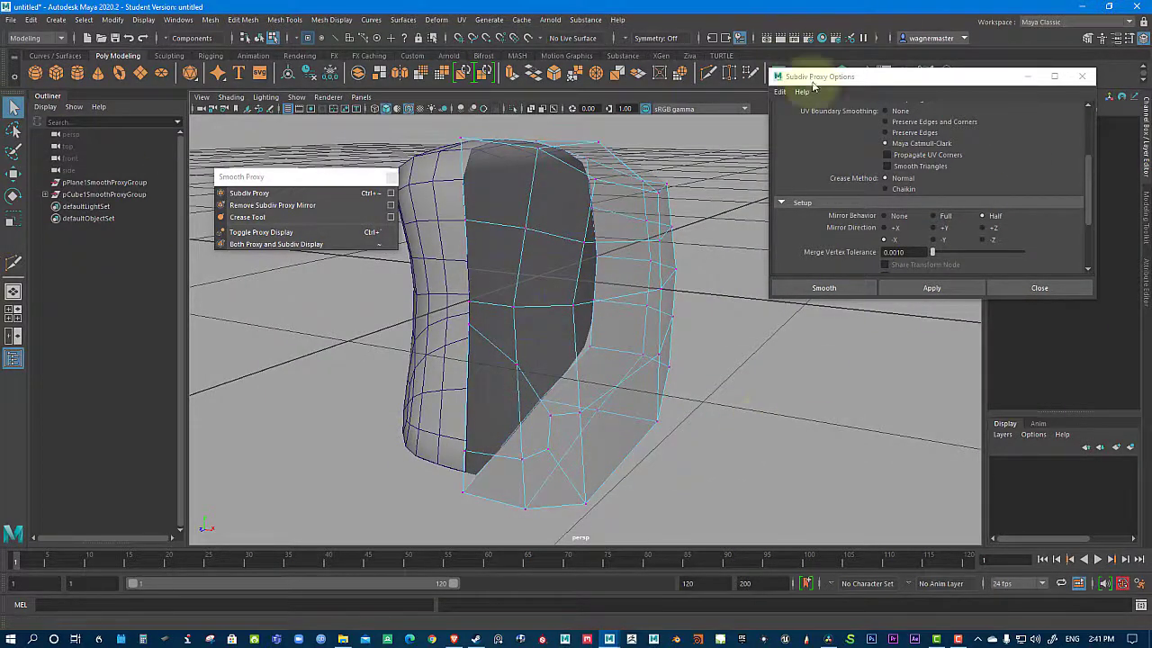
pyautogui.click(209, 21)
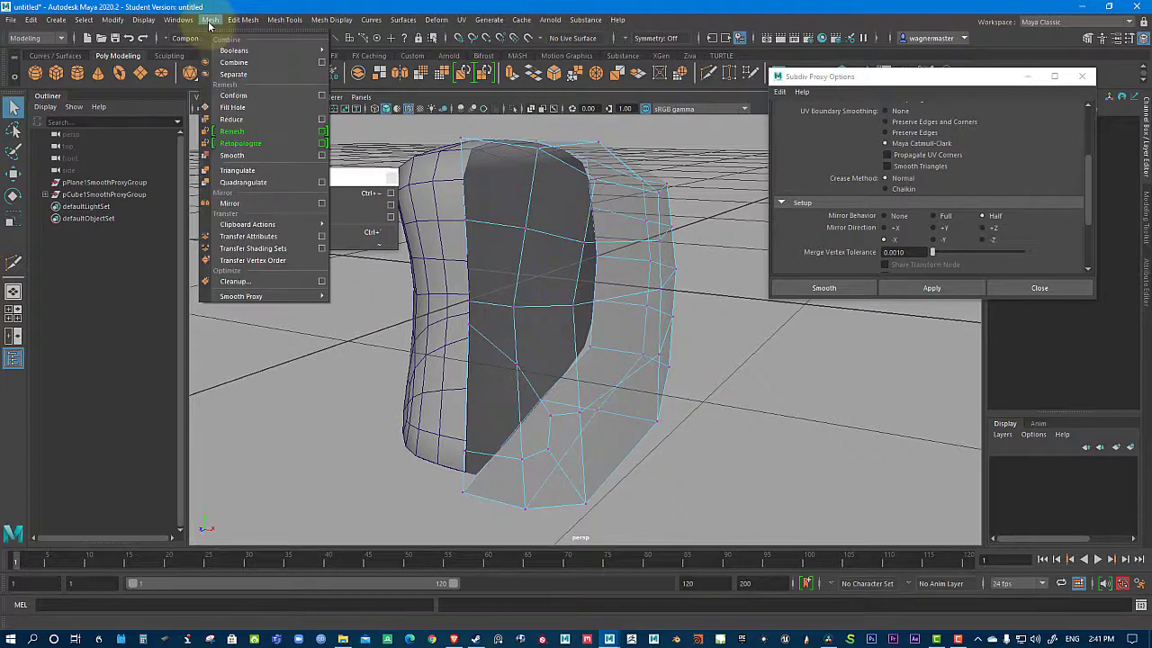
pyautogui.moveTo(246, 300)
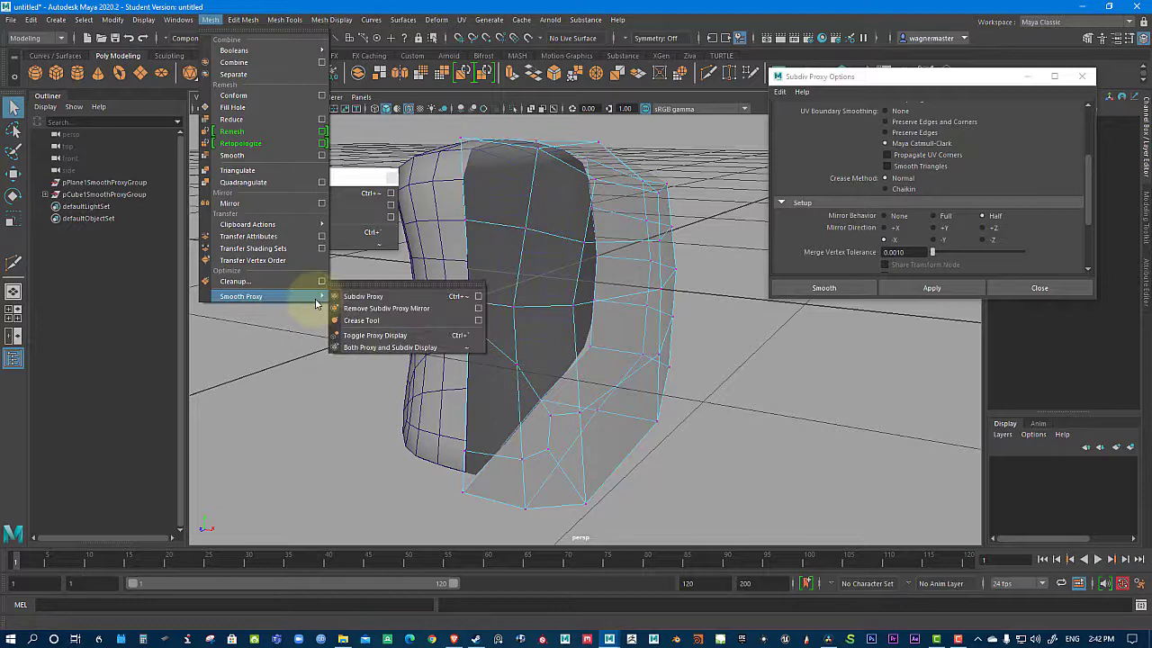
pyautogui.click(826, 373)
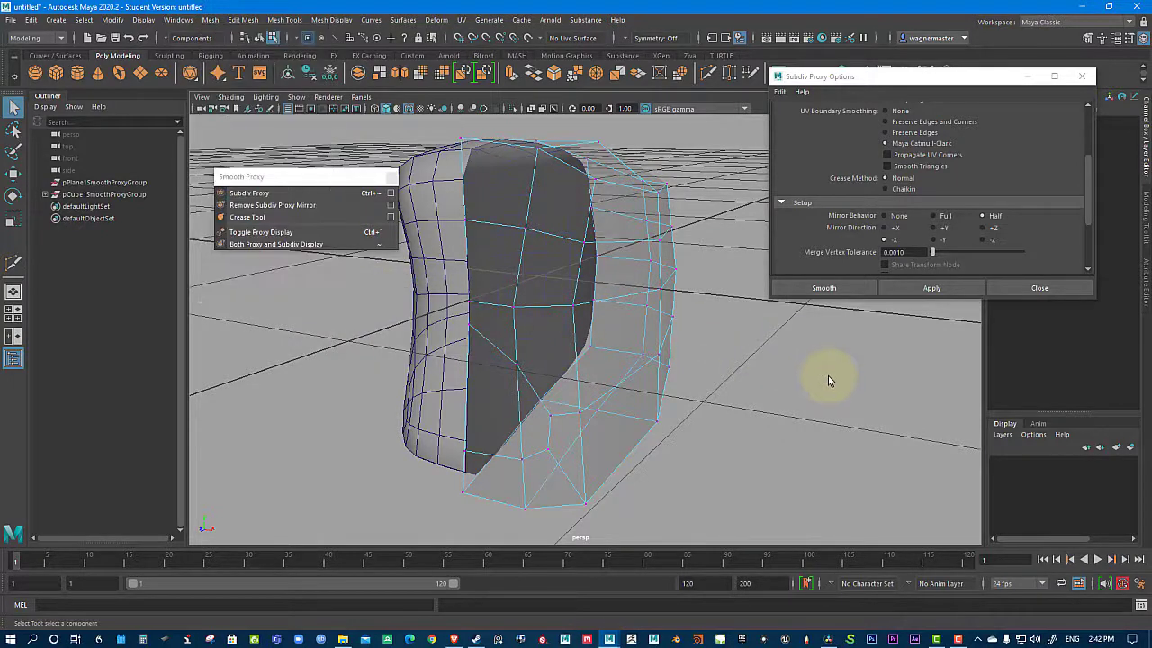